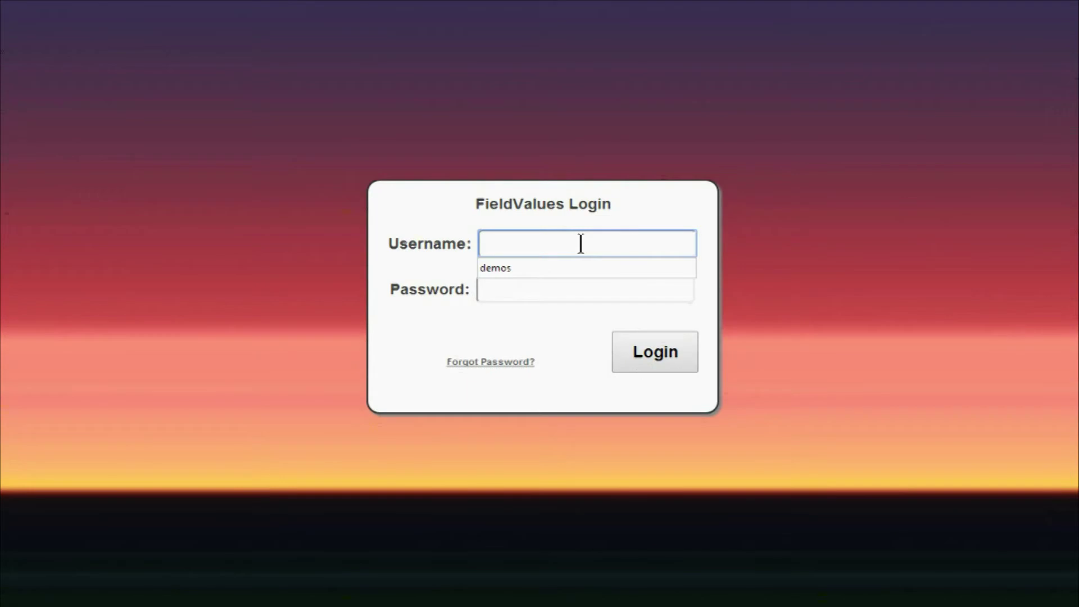
Step: Log in to FieldValues with the username demos and the saved account password
{"action": "type", "text": "d"}
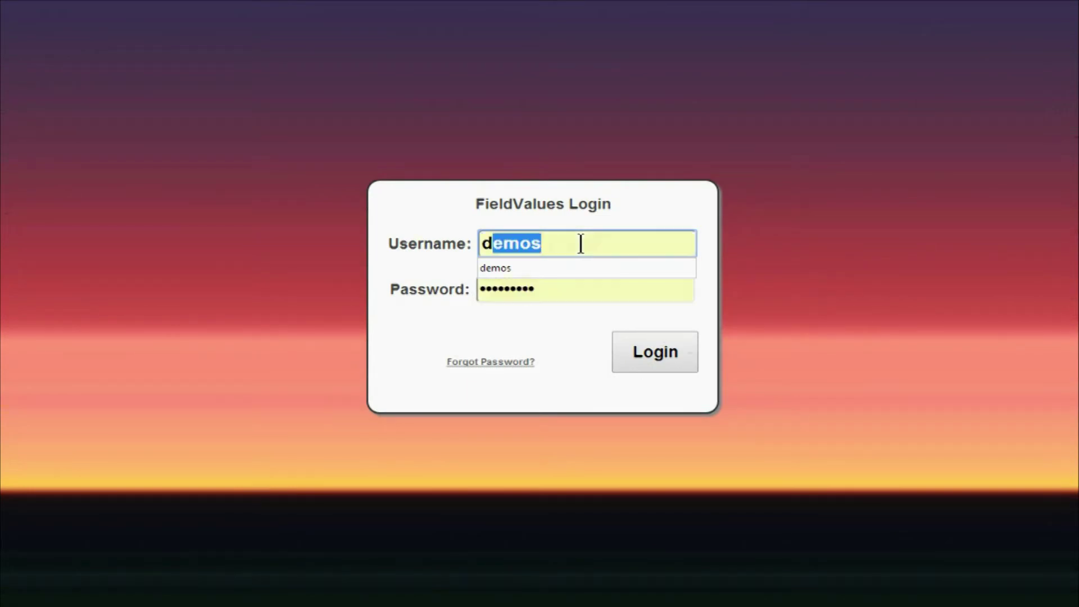
{"action": "type", "text": "emos"}
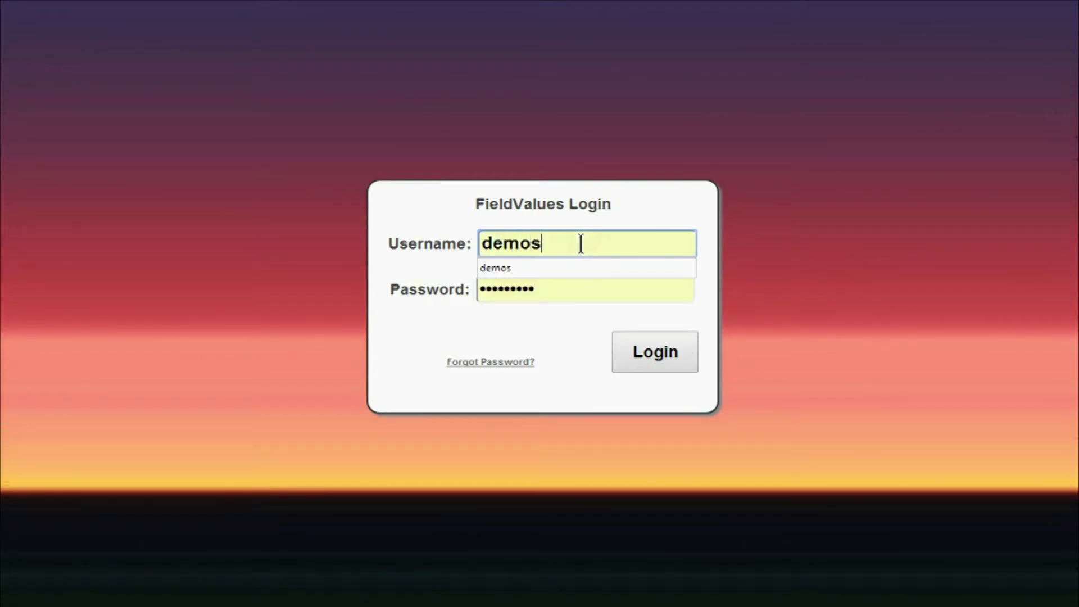
{"action": "left_click", "coordinate": [640, 353]}
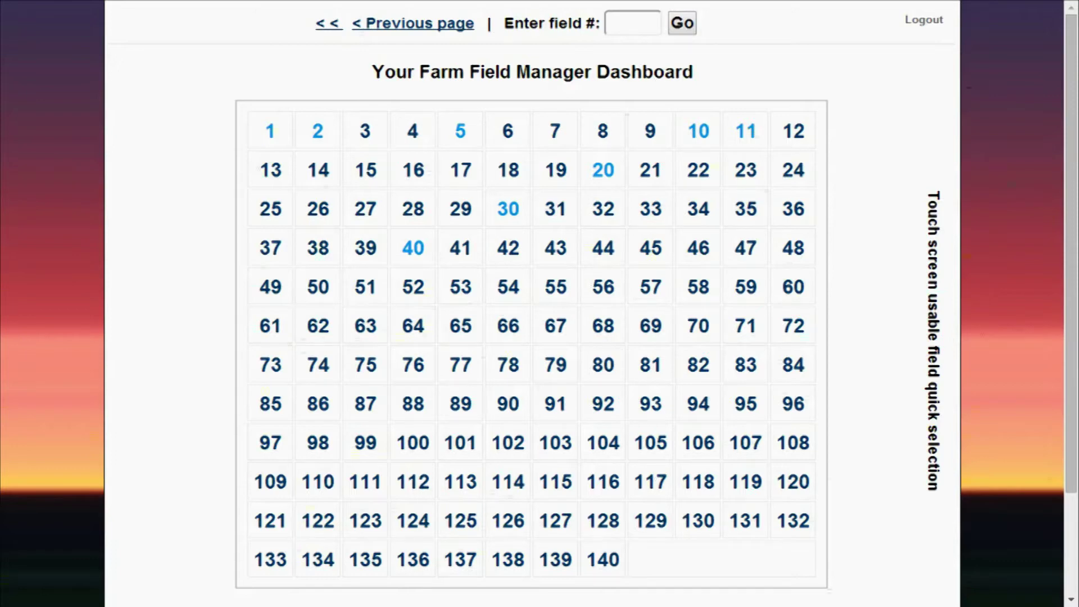
Step: Open field 40's specifics and fill in the field name, legal description NE 3-2-23 E and location S80
{"action": "left_click", "coordinate": [417, 248]}
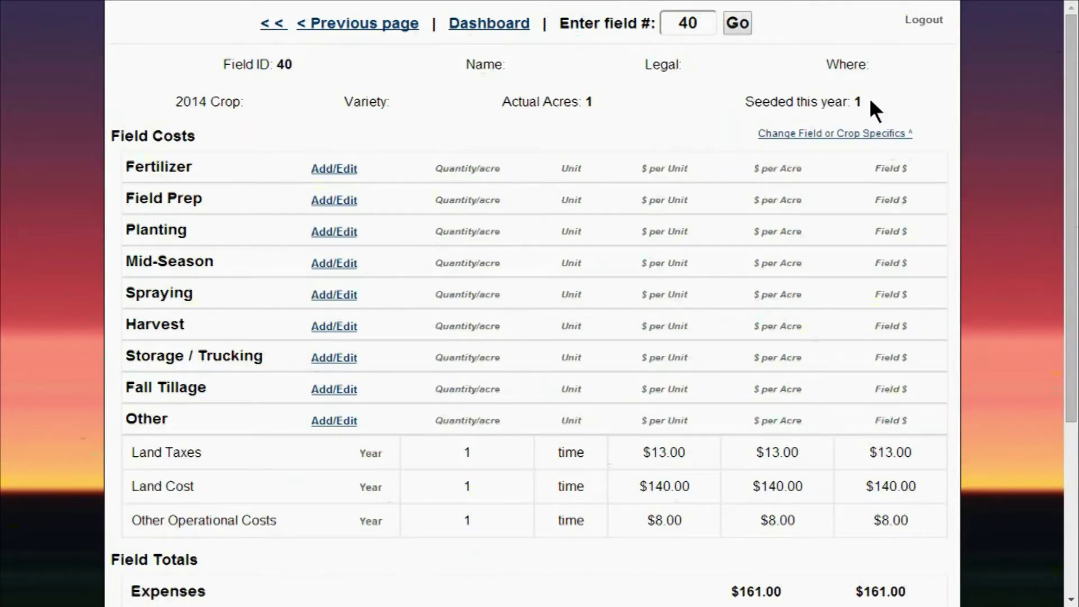
{"action": "left_click", "coordinate": [807, 140]}
{"action": "type", "text": "Jones'"}
{"action": "key", "text": "Tab"}
{"action": "type", "text": "NE 3-2-23 E"}
{"action": "key", "text": "Tab"}
{"action": "type", "text": "S80"}
{"action": "key", "text": "Tab"}
Step: Set the 2014 crop to Corn with seed brand Pioneer HI-BRED and variety 39D97
{"action": "left_click", "coordinate": [471, 295]}
{"action": "left_click", "coordinate": [449, 348]}
{"action": "left_click", "coordinate": [455, 345]}
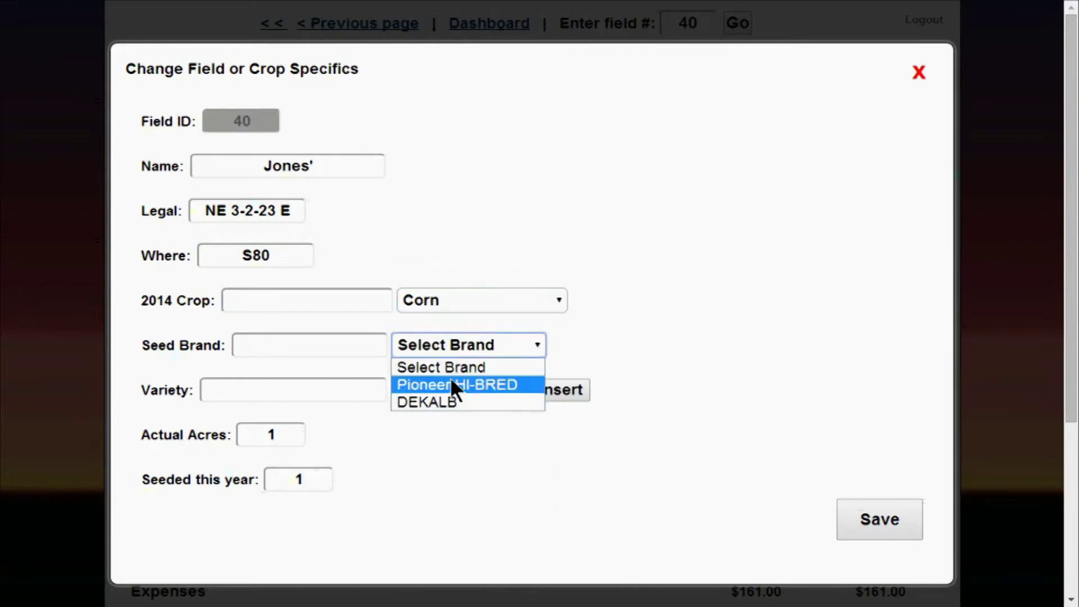
{"action": "left_click", "coordinate": [455, 385]}
{"action": "left_click", "coordinate": [457, 389]}
{"action": "left_click", "coordinate": [440, 450]}
Step: Set the field's actual acres to 80 and seeded acres this year to 78, and save the specifics
{"action": "key", "text": "Tab"}
{"action": "key", "text": "Tab"}
{"action": "type", "text": "80"}
{"action": "key", "text": "Tab"}
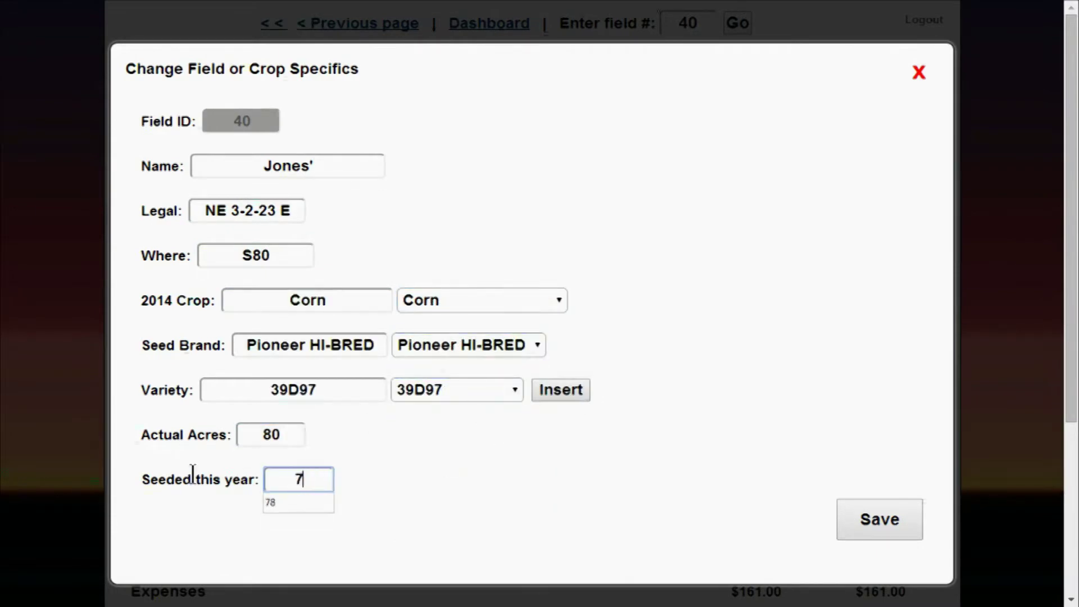
{"action": "type", "text": "78"}
{"action": "key", "text": "Return"}
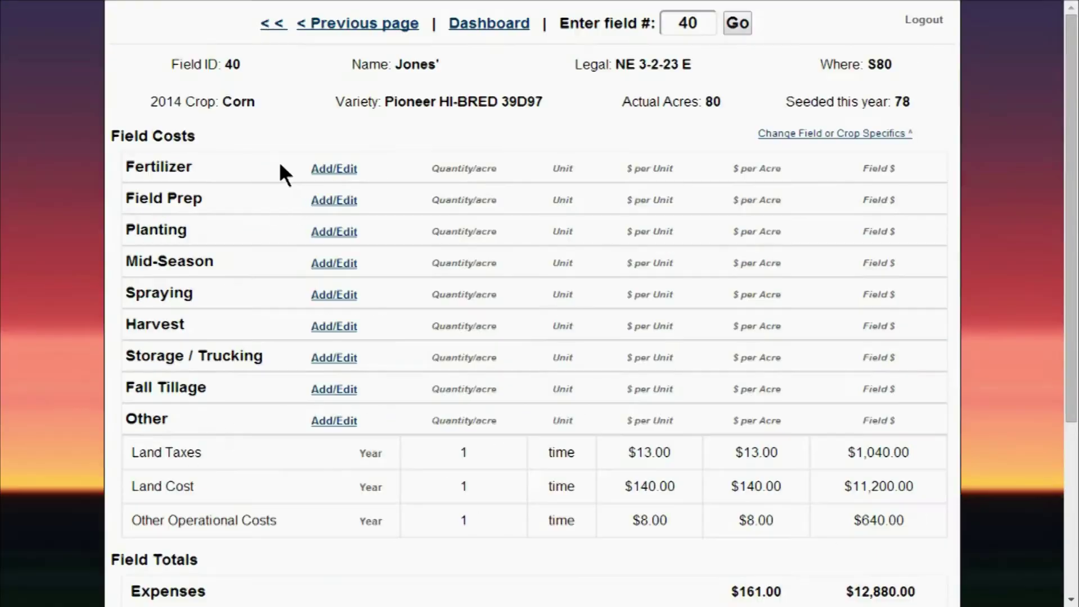
Step: Enter fertilizer quantities per acre: nitrogen 110 lb, liquid phosphate 50 lb, potassium 30 lb and sulfur 10 lb
{"action": "left_click", "coordinate": [323, 171]}
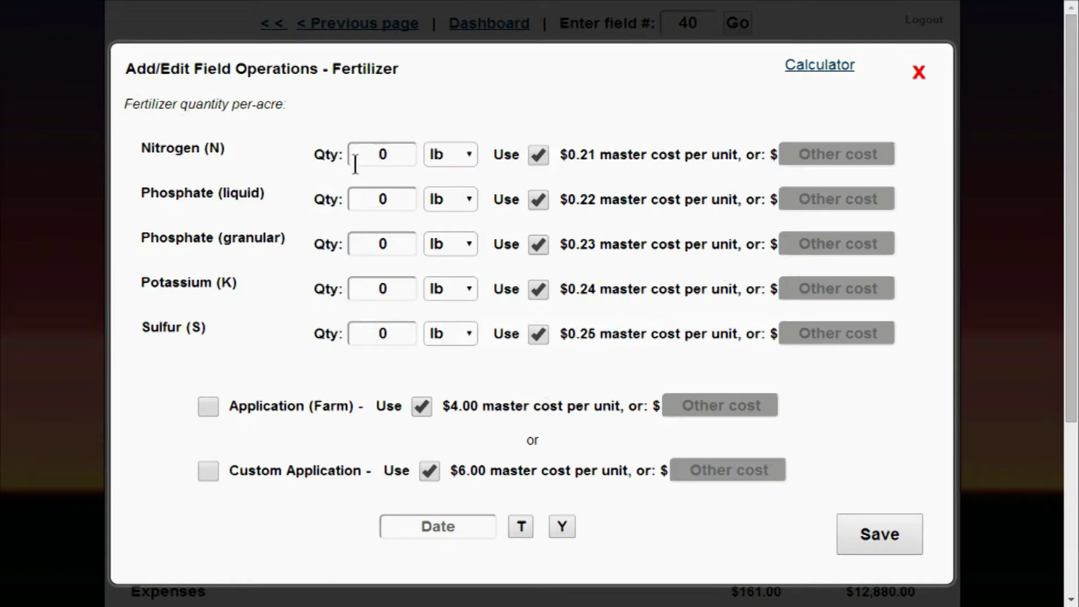
{"action": "left_click", "coordinate": [396, 154]}
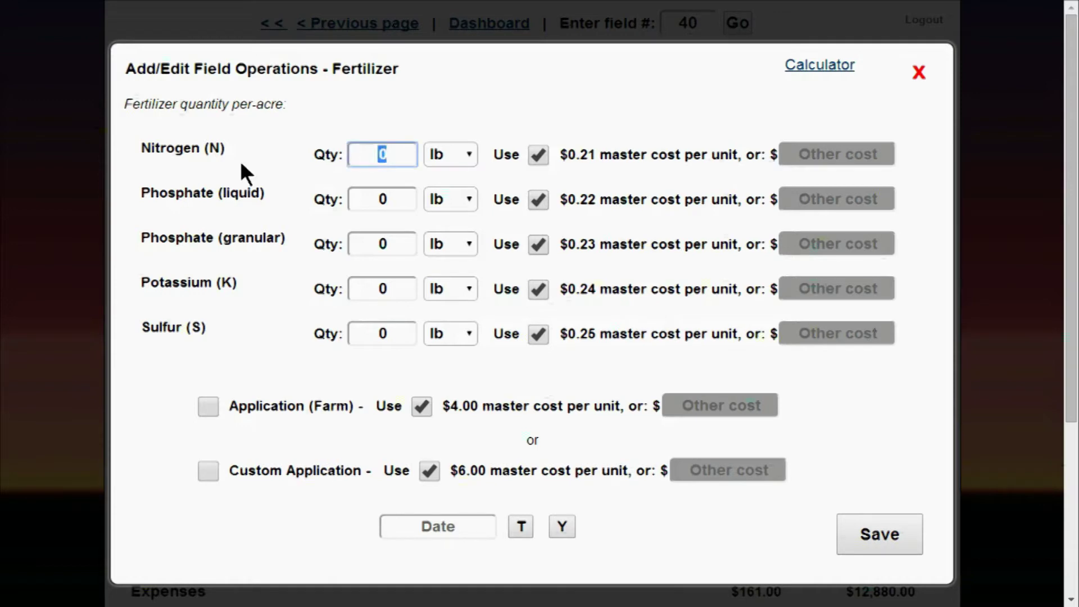
{"action": "type", "text": "110"}
{"action": "key", "text": "Tab"}
{"action": "type", "text": "50"}
{"action": "left_click", "coordinate": [393, 289]}
{"action": "type", "text": "30"}
{"action": "left_click", "coordinate": [366, 333]}
{"action": "type", "text": "10"}
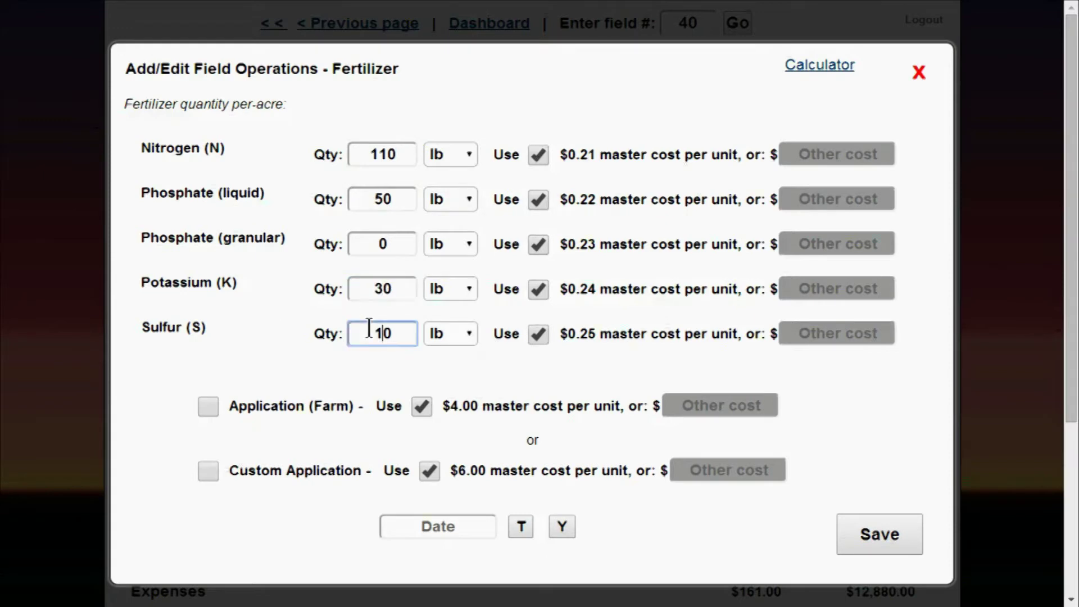
Step: Include farm application for the fertilizer, date it May 18, 2014, and save the fertilizer entry
{"action": "left_click", "coordinate": [208, 405]}
{"action": "left_click", "coordinate": [438, 526]}
{"action": "type", "text": "May 18, 2014"}
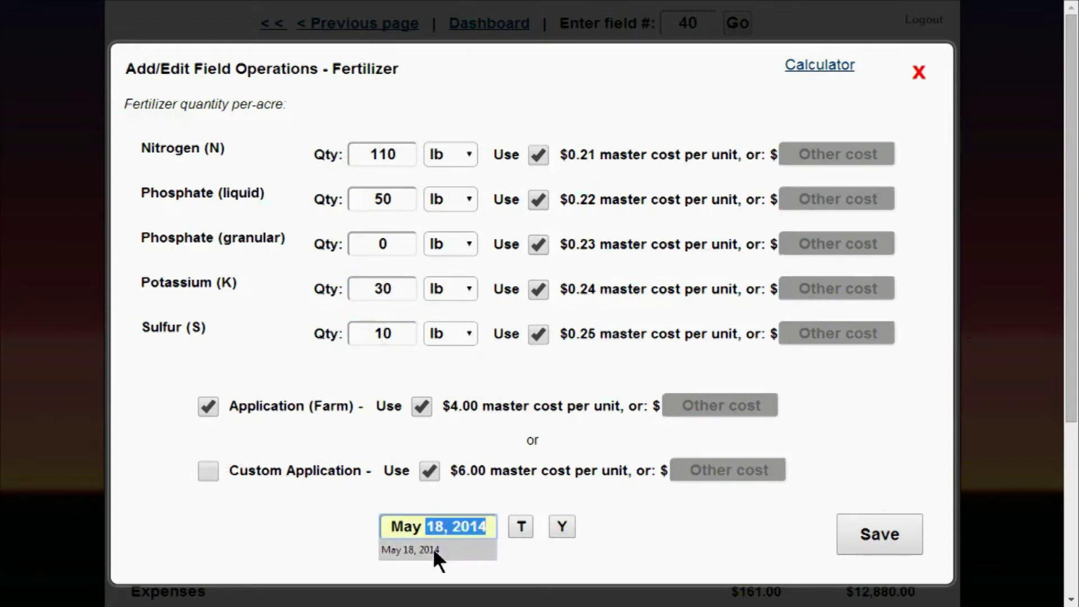
{"action": "left_click", "coordinate": [435, 551]}
{"action": "left_click", "coordinate": [885, 525]}
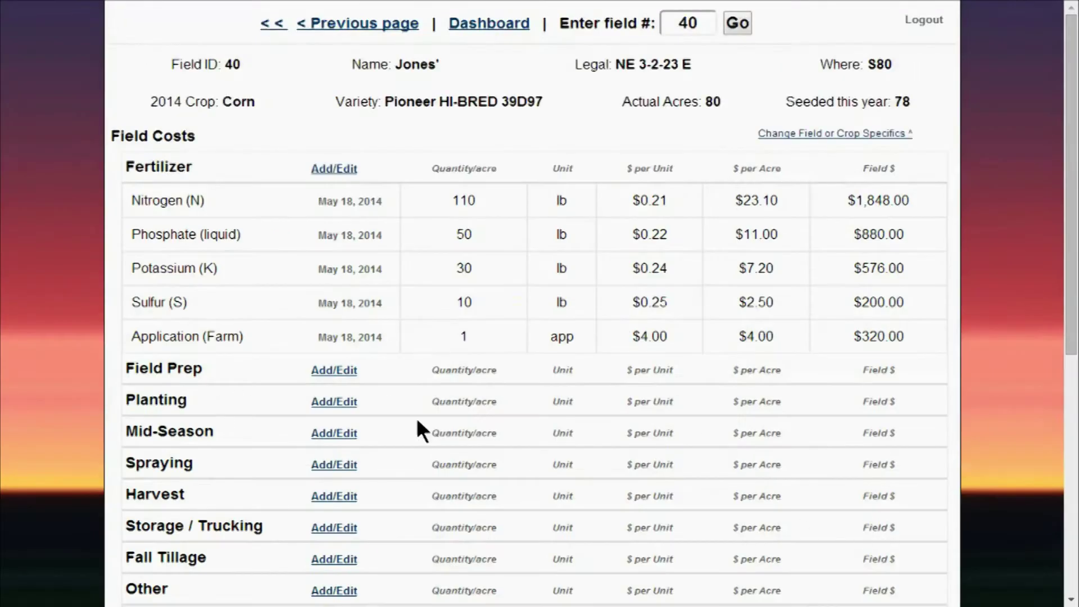
Step: In the Field Prep operations, enter one Field Cultivator pass dated May 20, 2014
{"action": "left_click", "coordinate": [335, 371]}
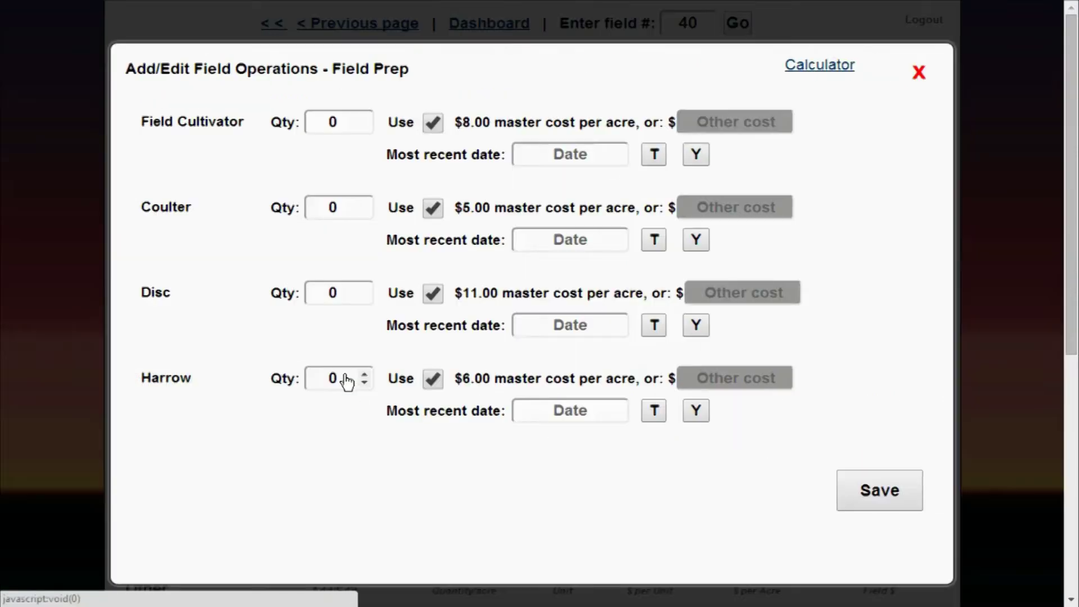
{"action": "left_click", "coordinate": [366, 117]}
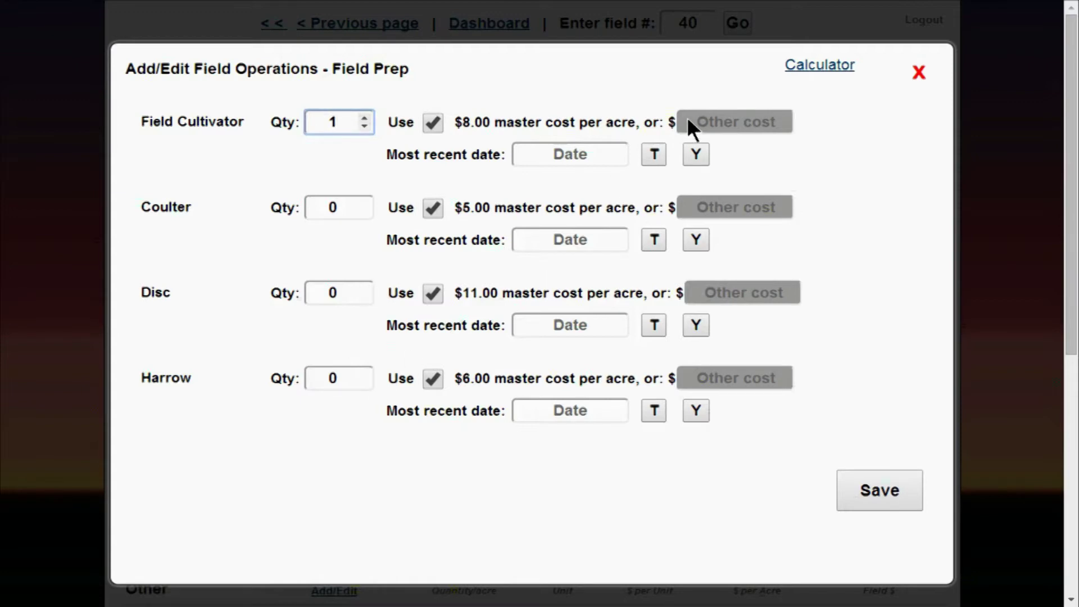
{"action": "left_click", "coordinate": [585, 156]}
{"action": "type", "text": "May 20"}
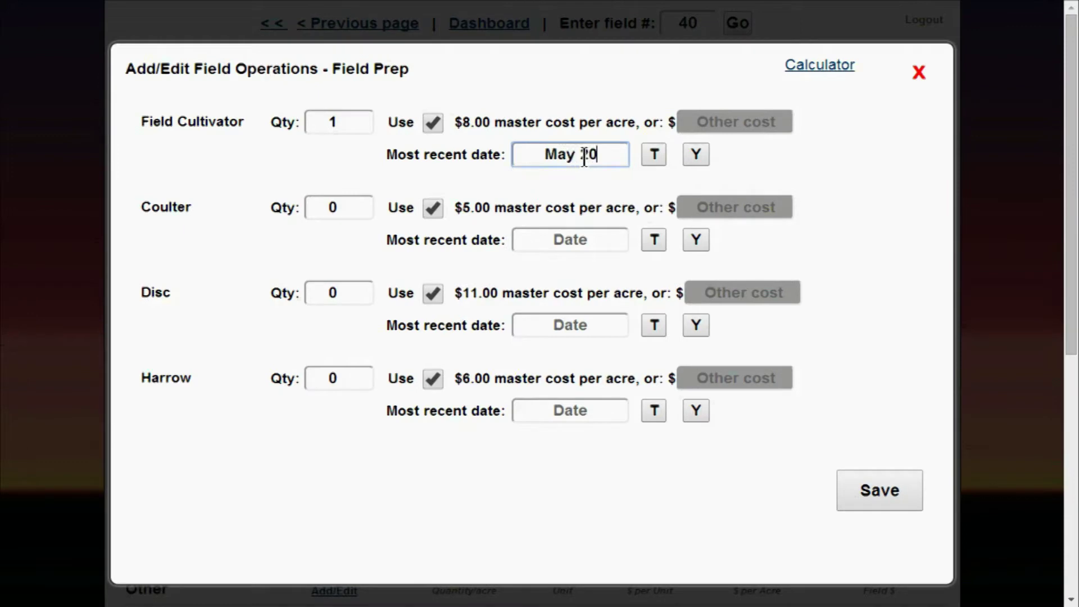
{"action": "type", "text": ", 2014"}
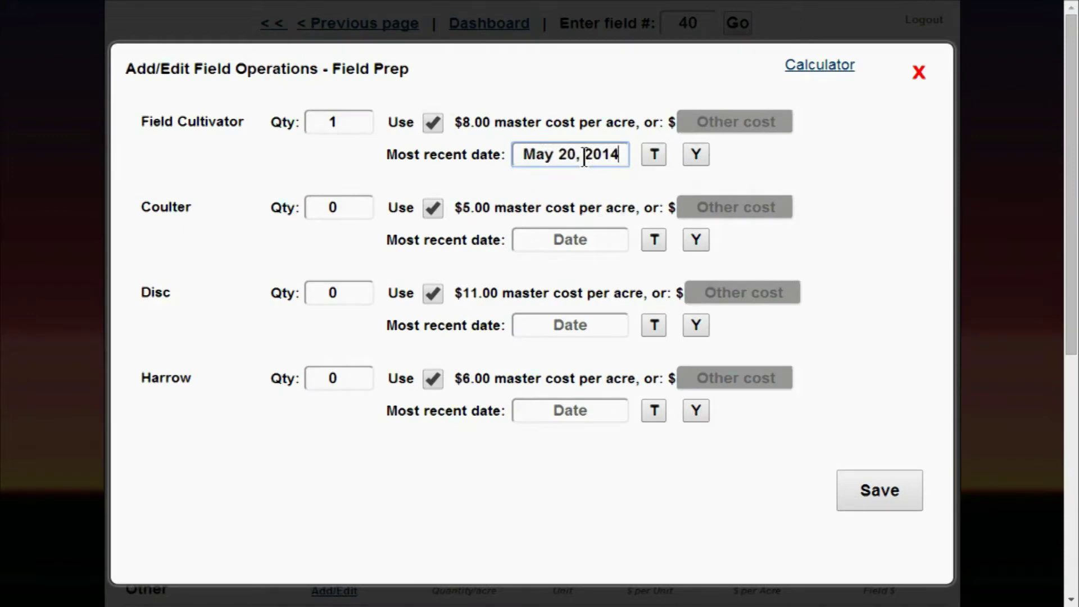
Step: Add one Harrow pass dated May 21, 2014, and save the field prep operations
{"action": "left_click", "coordinate": [364, 373]}
{"action": "left_click", "coordinate": [566, 411]}
{"action": "type", "text": "May "}
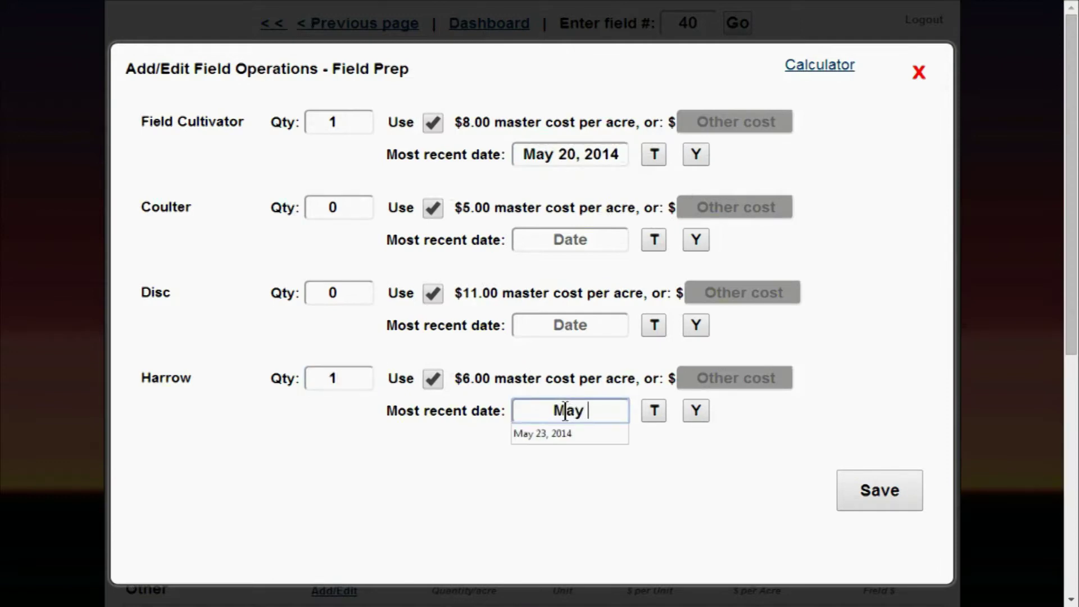
{"action": "type", "text": "21"}
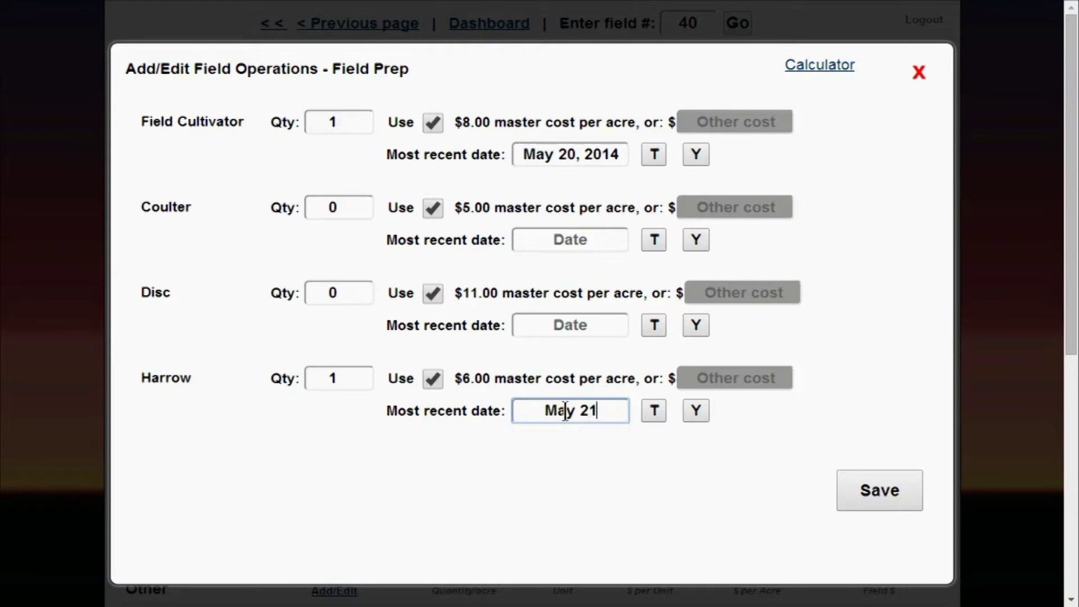
{"action": "type", "text": ", 2014"}
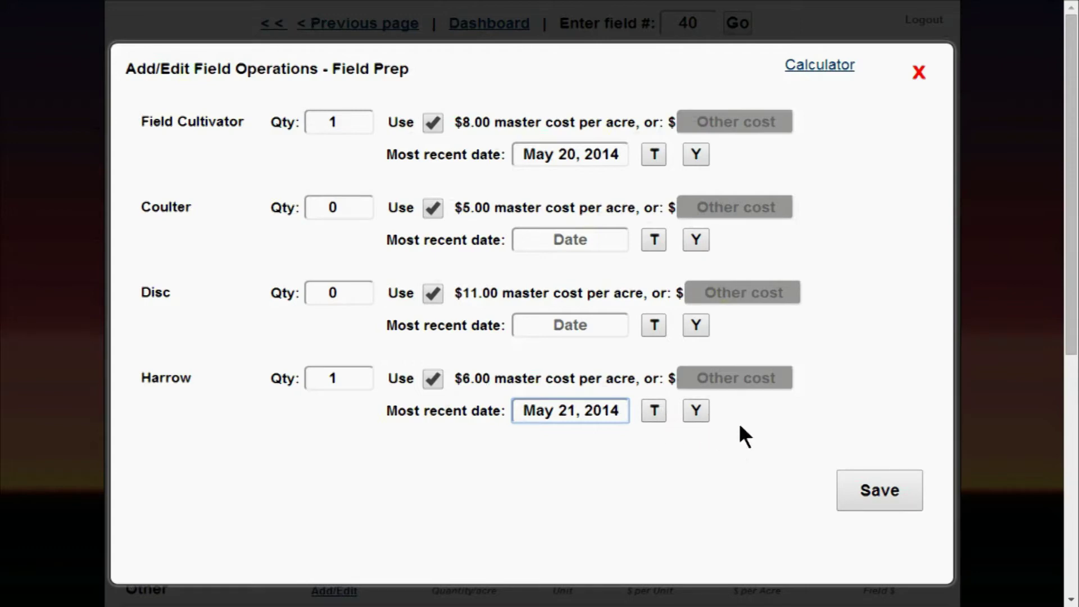
{"action": "left_click", "coordinate": [898, 487]}
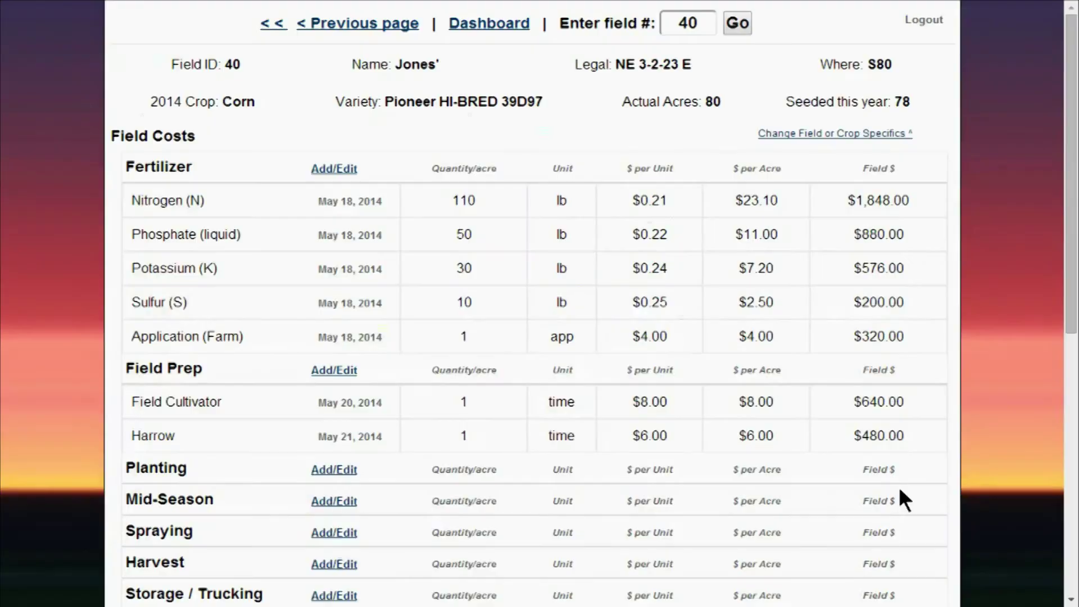
Step: In the Planting operations, set the corn seed to 0.8 bag per acre at $175.00
{"action": "left_click", "coordinate": [344, 476]}
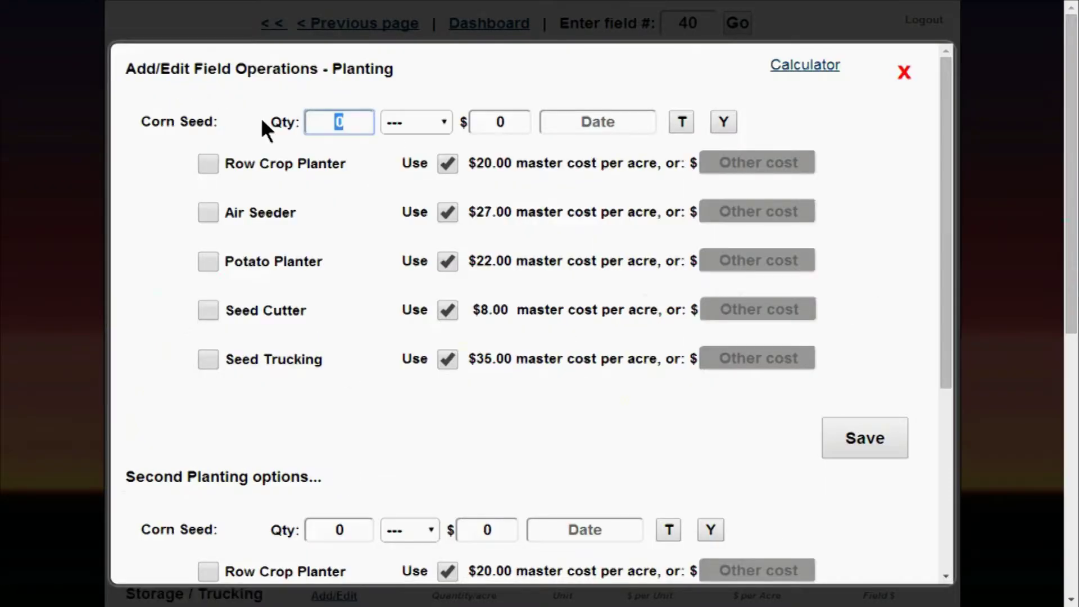
{"action": "type", "text": "0.8"}
{"action": "left_click", "coordinate": [417, 127]}
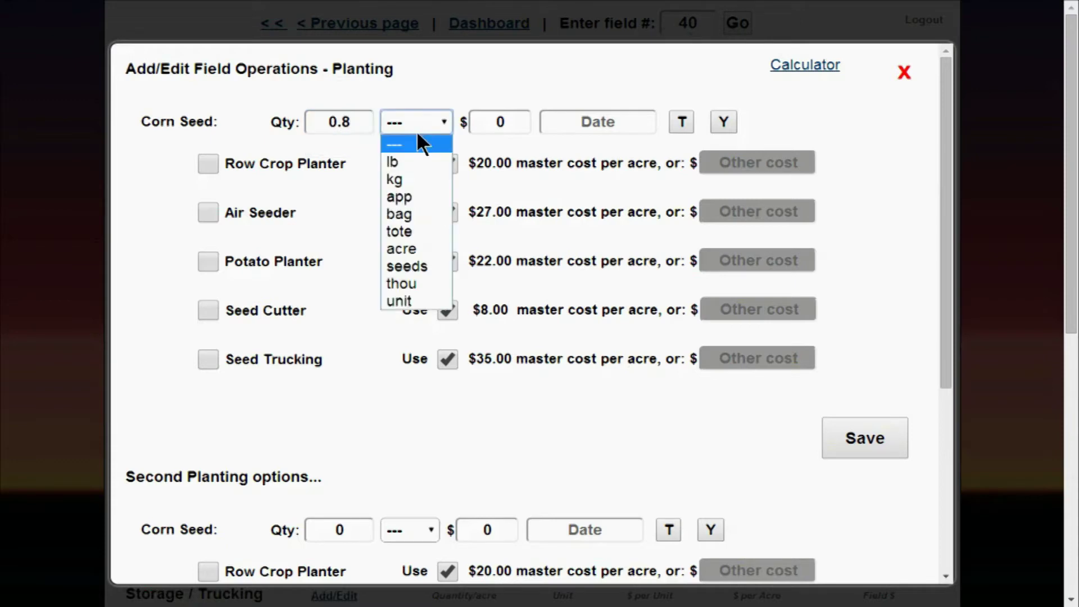
{"action": "left_click", "coordinate": [401, 214]}
{"action": "key", "text": "Tab"}
{"action": "type", "text": "175.00"}
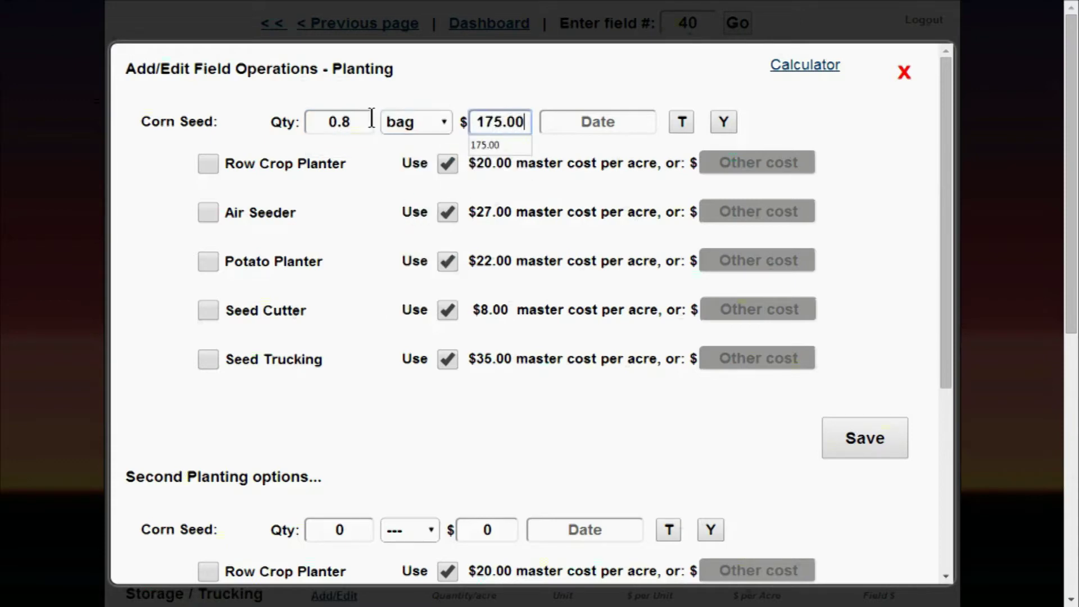
Step: Date the corn planting May 22, 2014, include the Row Crop Planter, and save the planting entry
{"action": "left_click", "coordinate": [567, 115]}
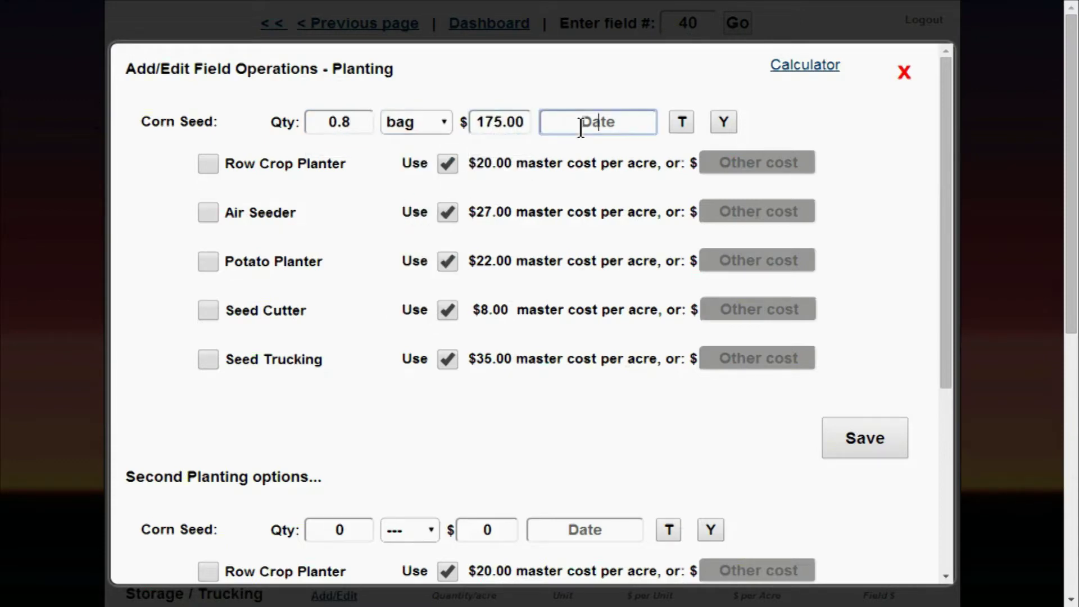
{"action": "left_click", "coordinate": [681, 122]}
{"action": "type", "text": "22, 2014"}
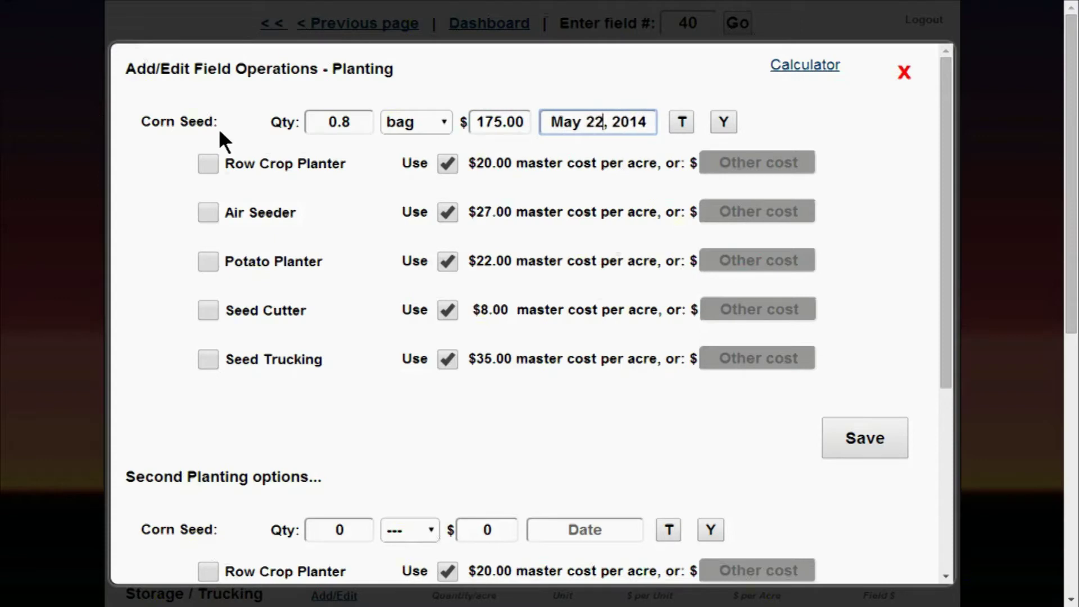
{"action": "left_click", "coordinate": [208, 164]}
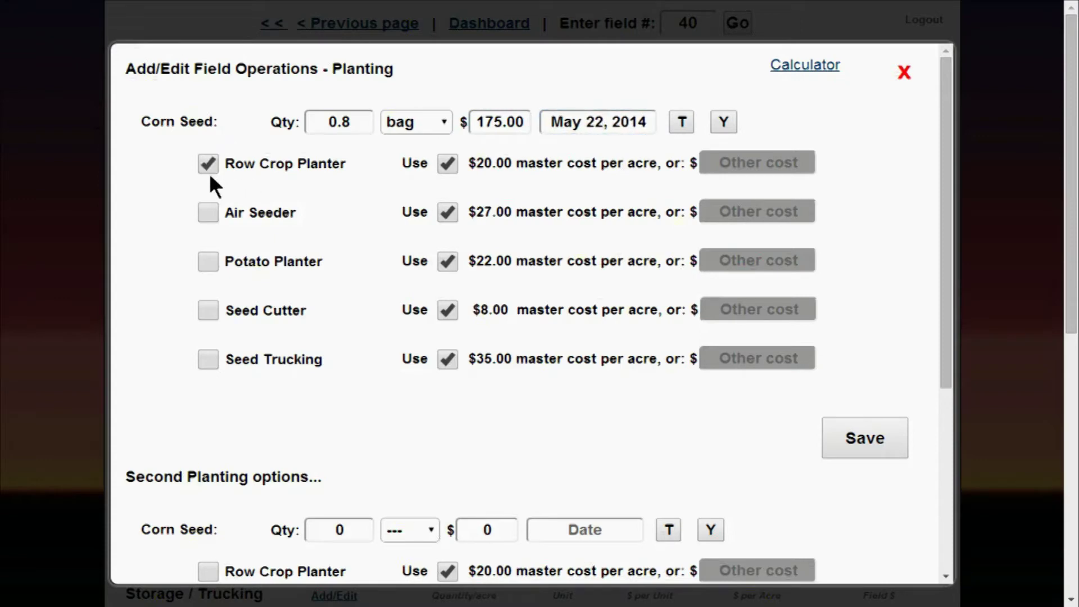
{"action": "left_click_drag", "start_coordinate": [940, 369], "coordinate": [947, 325]}
{"action": "left_click", "coordinate": [862, 441]}
Step: In the Mid-Season operations, include Row Cultivation (1) dated June 6, 2014
{"action": "scroll", "coordinate": [332, 275], "scroll_direction": "down", "scroll_amount": 5}
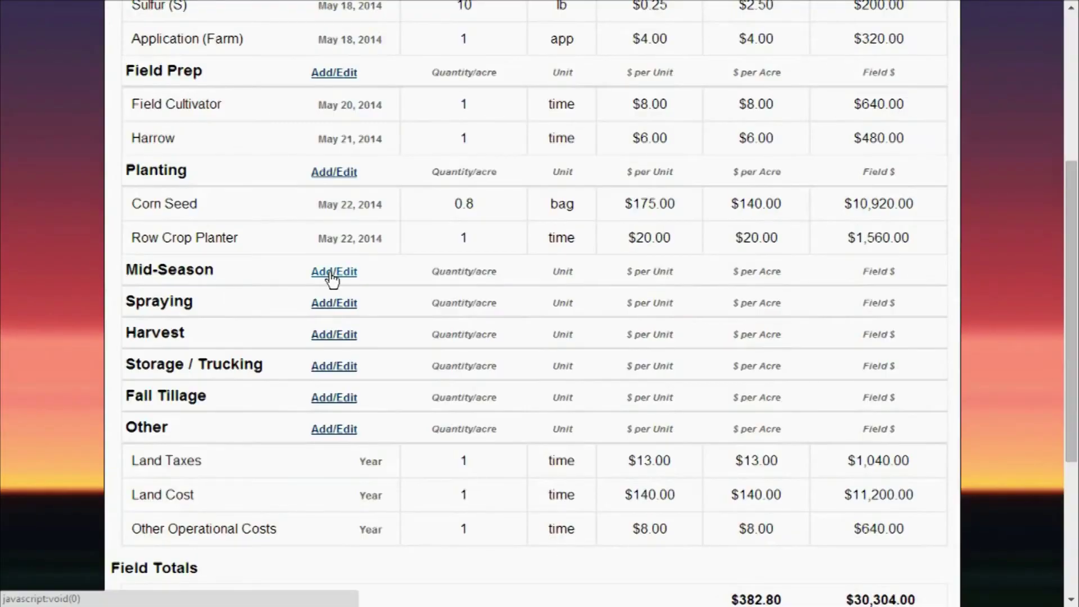
{"action": "left_click", "coordinate": [334, 271]}
{"action": "left_click", "coordinate": [208, 119]}
{"action": "left_click", "coordinate": [557, 160]}
{"action": "type", "text": "June 6"}
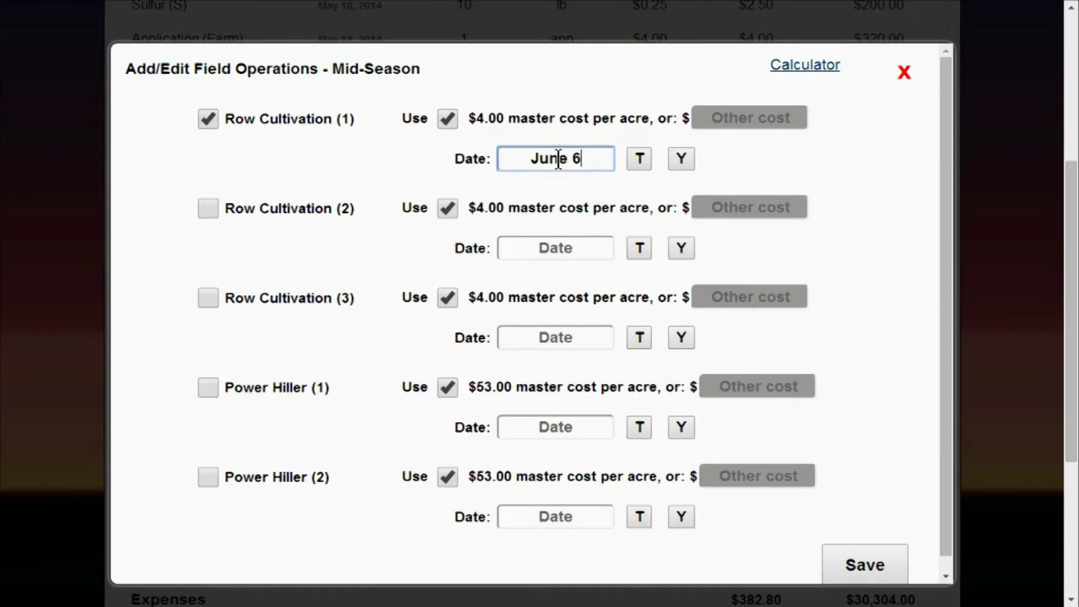
{"action": "type", "text": ", 2014"}
Step: Include Row Cultivation (2) dated June 20, 2014, and save the mid-season operations
{"action": "left_click", "coordinate": [224, 208]}
{"action": "left_click", "coordinate": [554, 246]}
{"action": "type", "text": "June 20, 2014"}
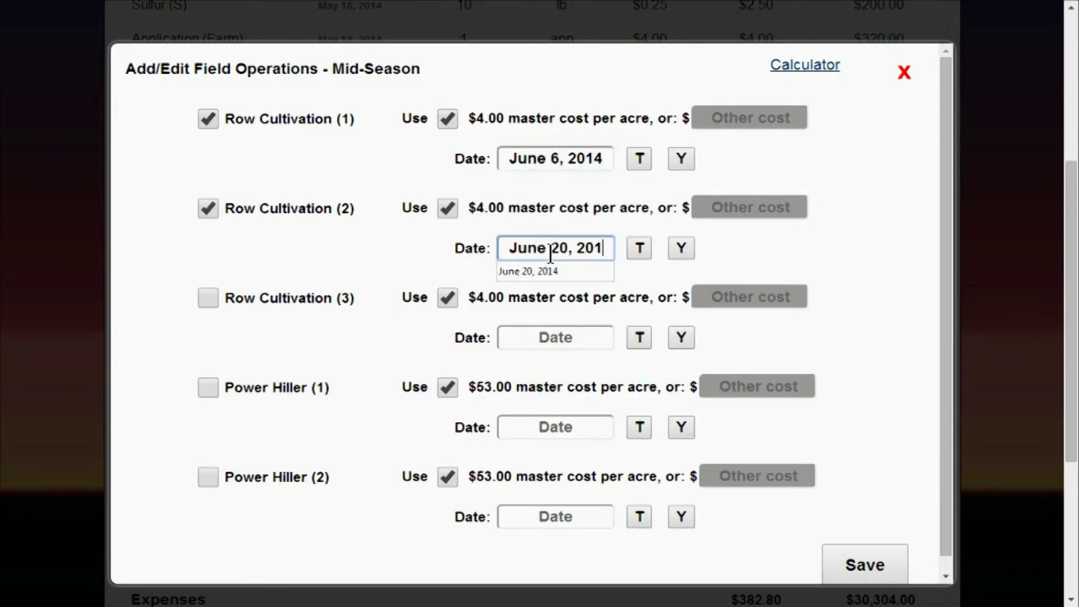
{"action": "left_click", "coordinate": [873, 561]}
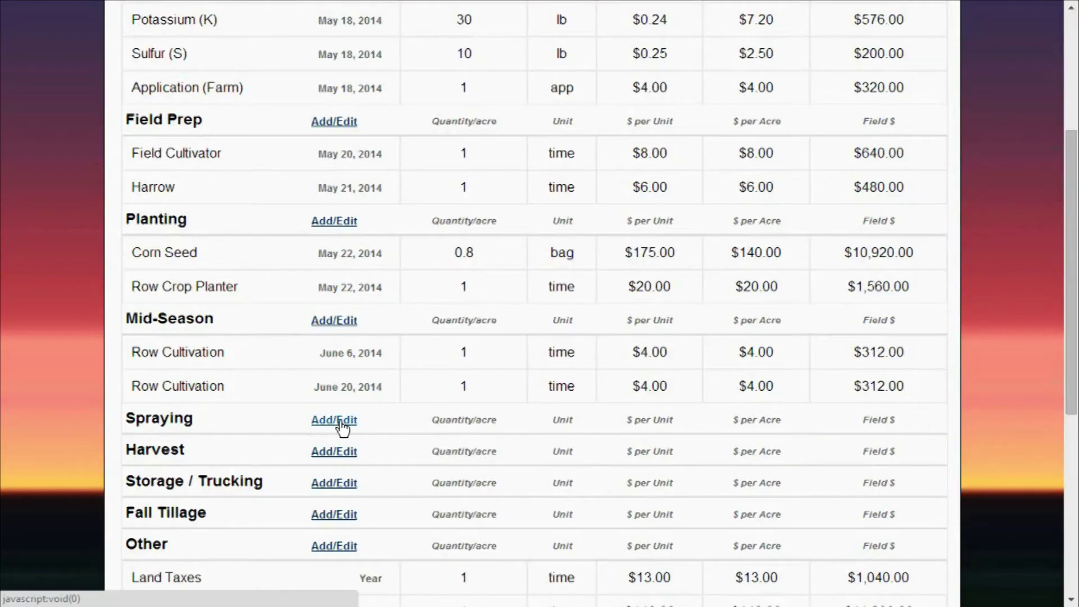
Step: Open the Spraying operations for the field, and briefly view the built-in calculator before closing it
{"action": "left_click", "coordinate": [351, 420]}
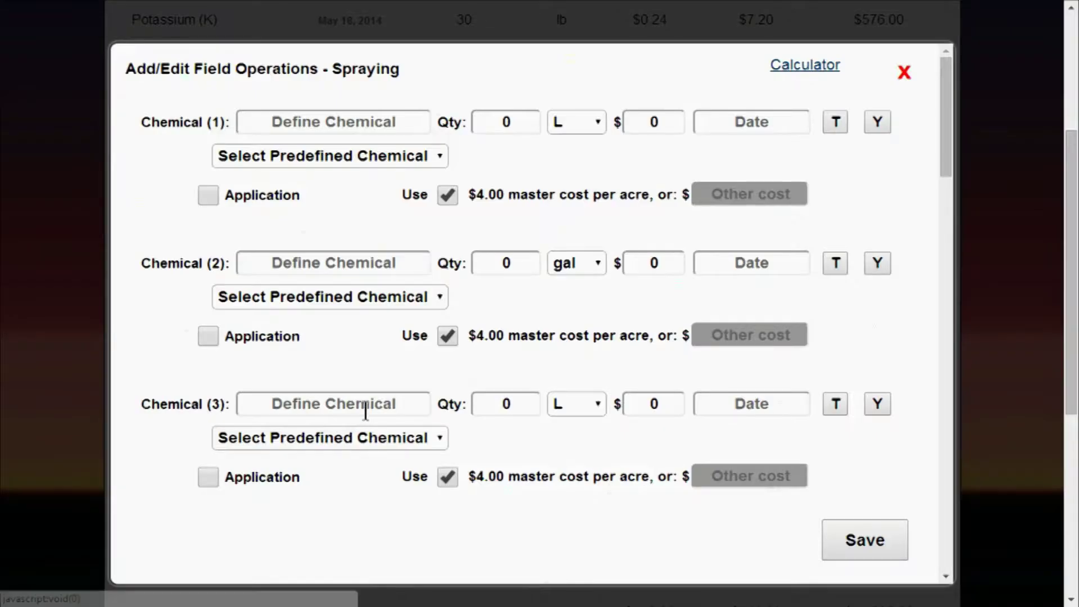
{"action": "left_click", "coordinate": [809, 67]}
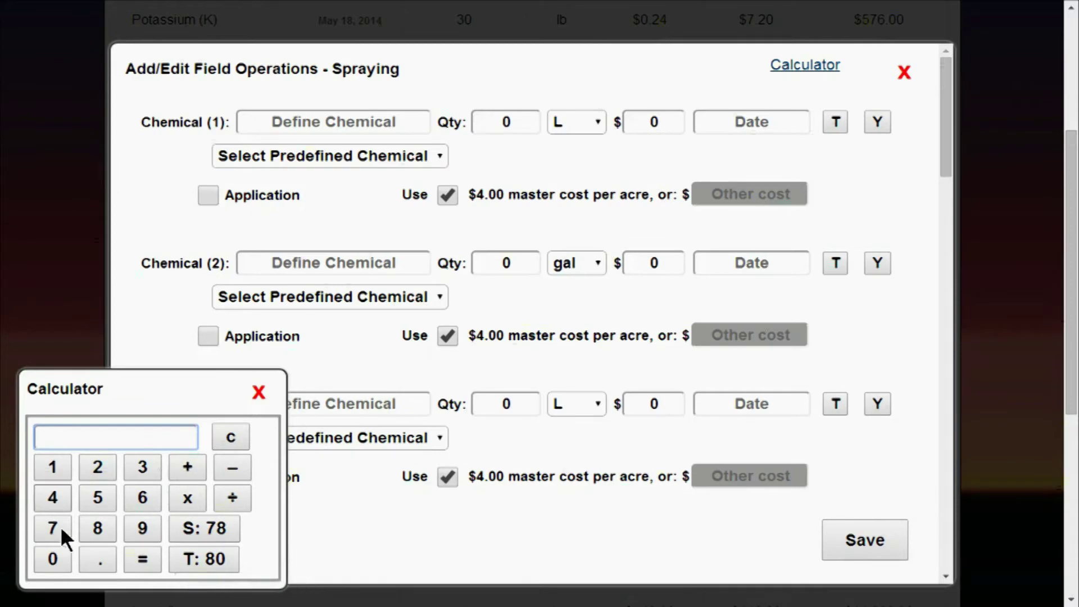
{"action": "left_click", "coordinate": [258, 391]}
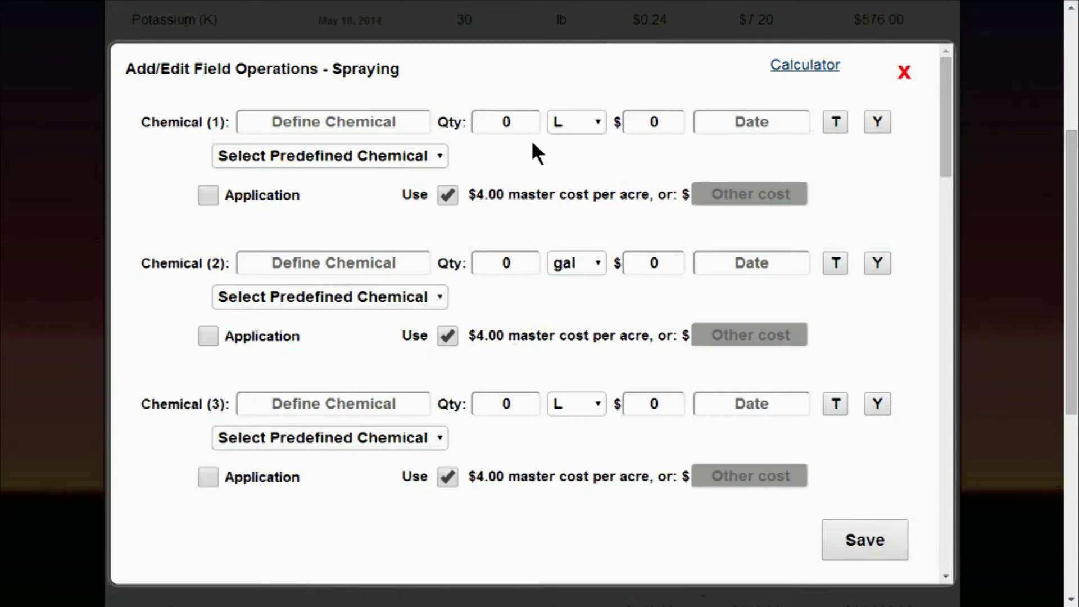
Step: Select Python as the predefined chemical for Chemical (1) and set its quantity to 900 mL
{"action": "left_click", "coordinate": [435, 156]}
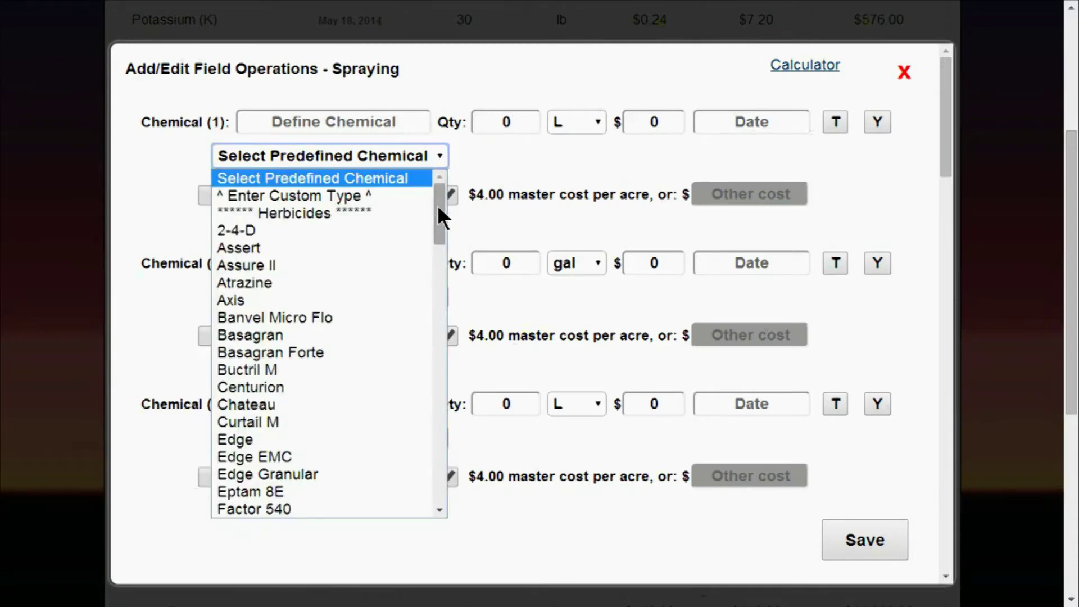
{"action": "left_click_drag", "start_coordinate": [437, 207], "coordinate": [430, 261]}
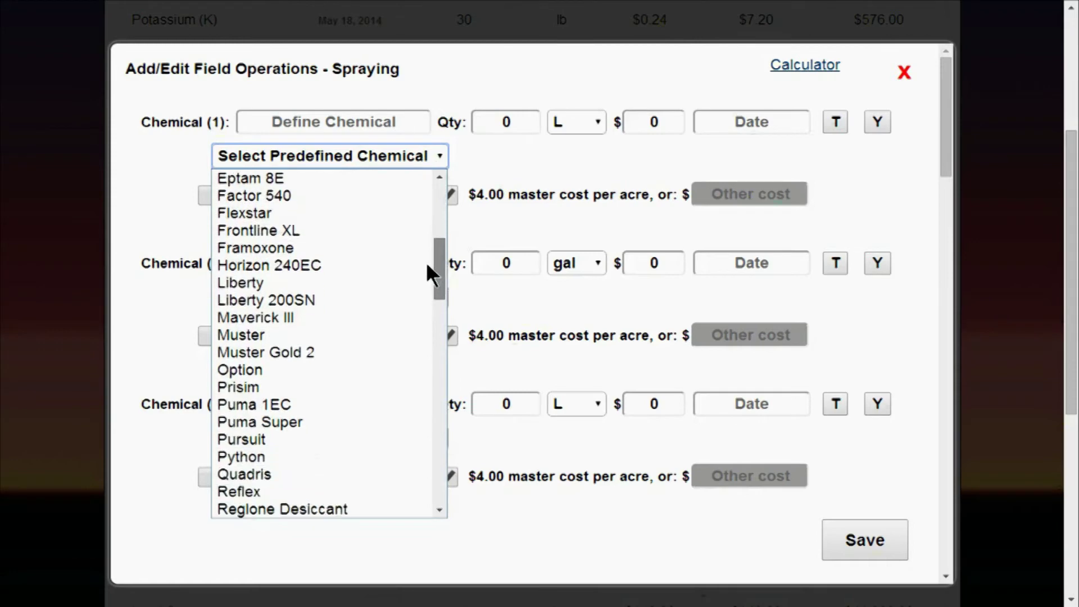
{"action": "left_click", "coordinate": [247, 457]}
{"action": "left_click", "coordinate": [499, 123]}
{"action": "key", "text": "Delete"}
{"action": "type", "text": "900"}
{"action": "left_click", "coordinate": [556, 116]}
{"action": "left_click", "coordinate": [567, 159]}
Step: Price Python at $0.04 per unit, date it July 7, 2014, include its application, and save the spraying entry
{"action": "double_click", "coordinate": [649, 121]}
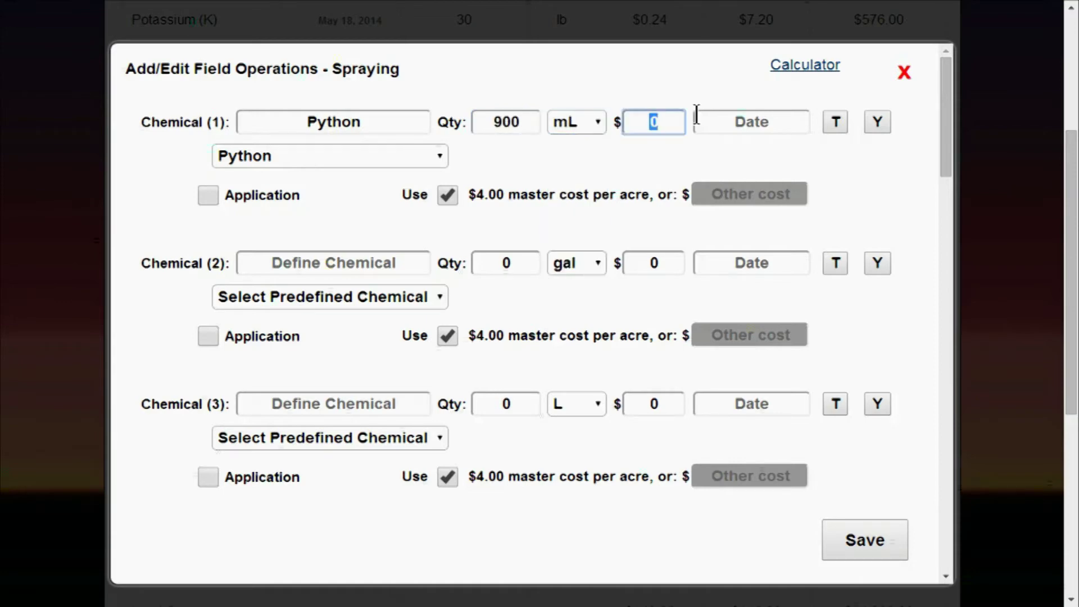
{"action": "type", "text": "0.0"}
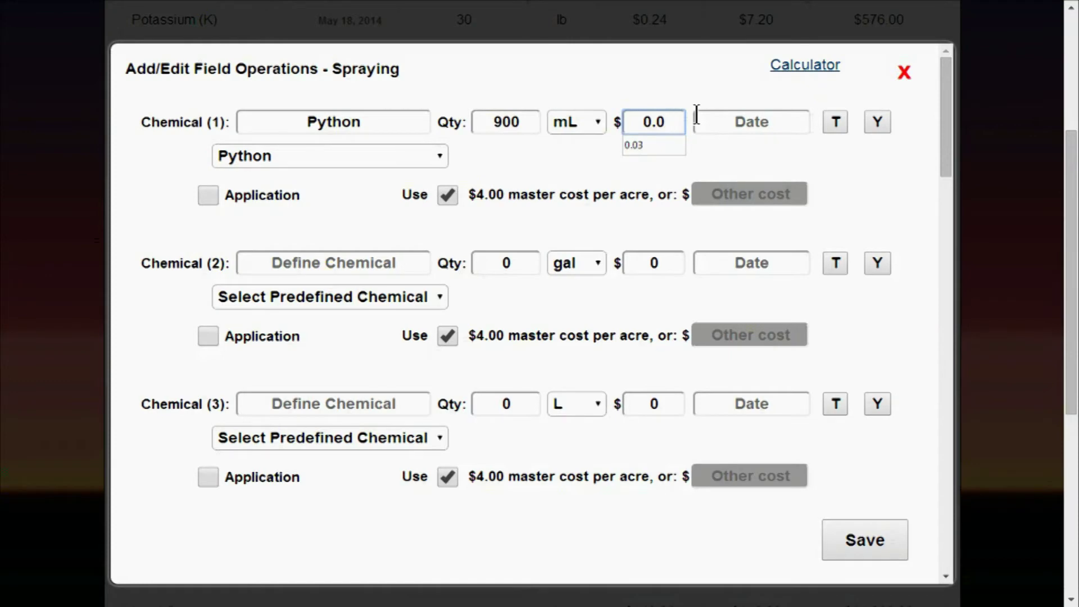
{"action": "type", "text": "4"}
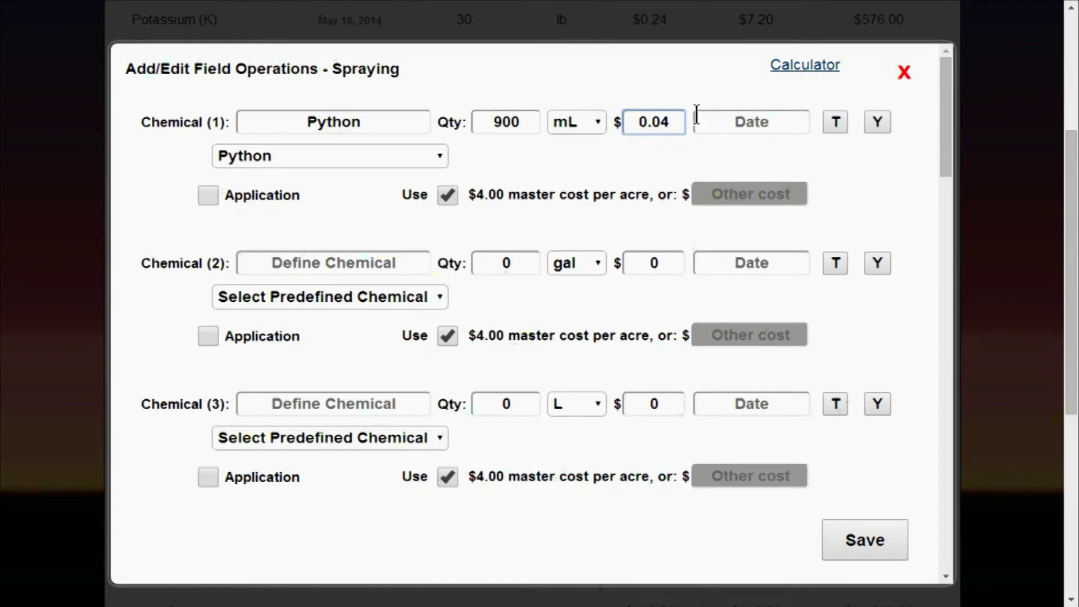
{"action": "left_click", "coordinate": [834, 123]}
{"action": "left_click", "coordinate": [207, 195]}
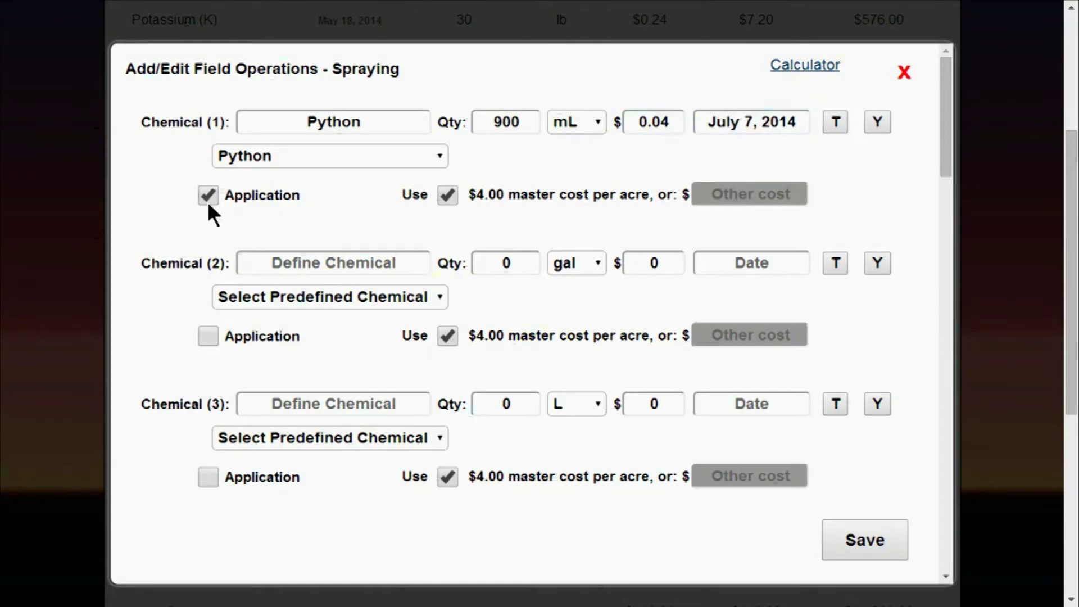
{"action": "left_click_drag", "start_coordinate": [947, 120], "coordinate": [976, 101]}
{"action": "left_click", "coordinate": [878, 546]}
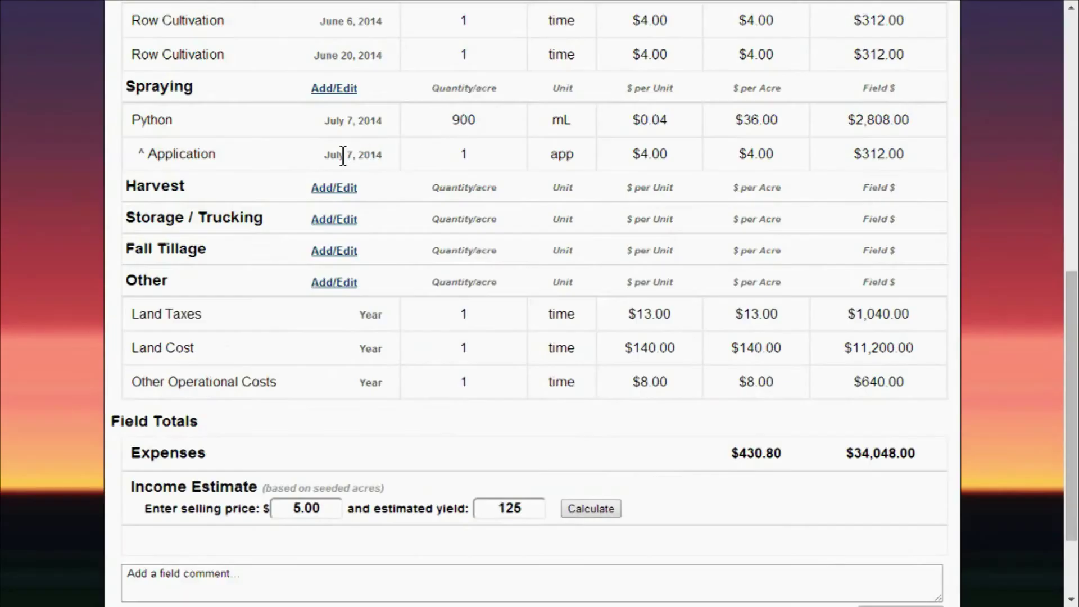
Step: In the Harvest operations, date the combine Oct. 18, 2014, include the Corn Header and Grain Cart, and save
{"action": "left_click", "coordinate": [320, 191]}
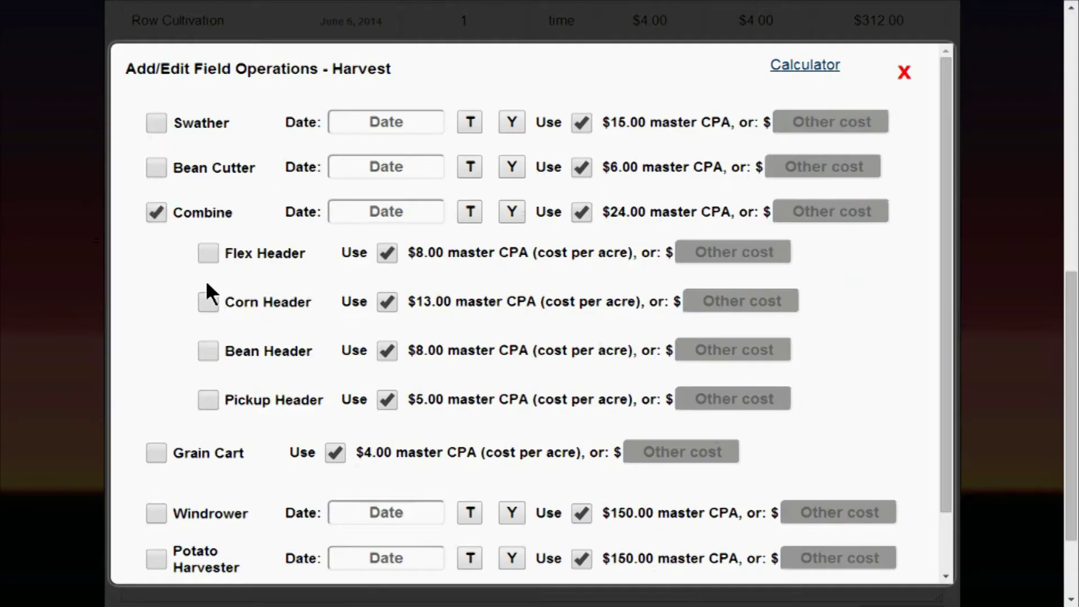
{"action": "left_click", "coordinate": [470, 212]}
{"action": "double_click", "coordinate": [373, 211]}
{"action": "type", "text": "Oct. 18, 2014"}
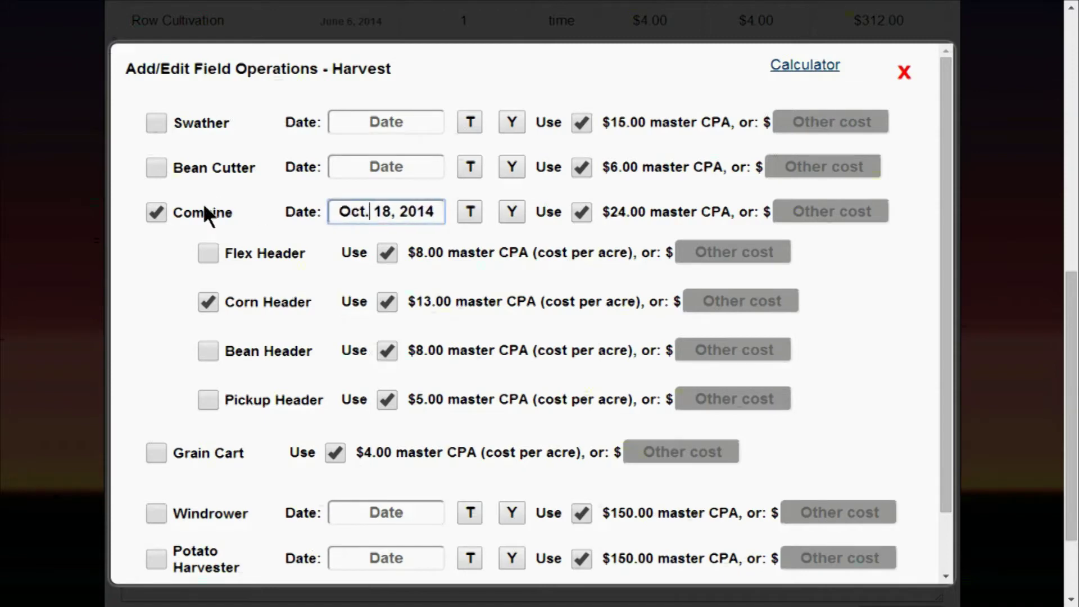
{"action": "left_click", "coordinate": [157, 453]}
{"action": "scroll", "coordinate": [233, 447], "scroll_direction": "down", "scroll_amount": 1}
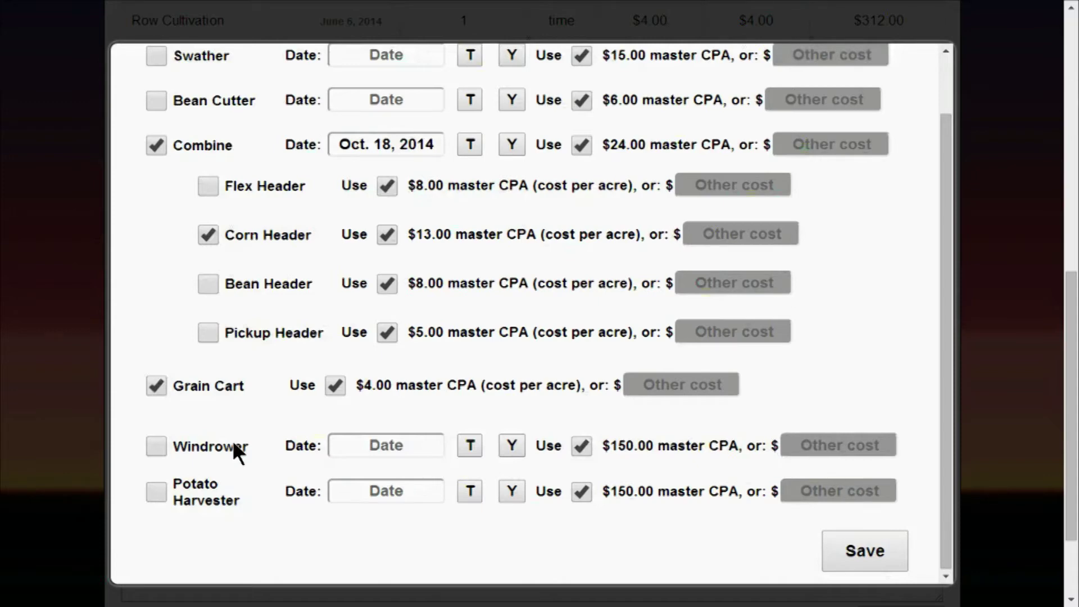
{"action": "left_click", "coordinate": [887, 555]}
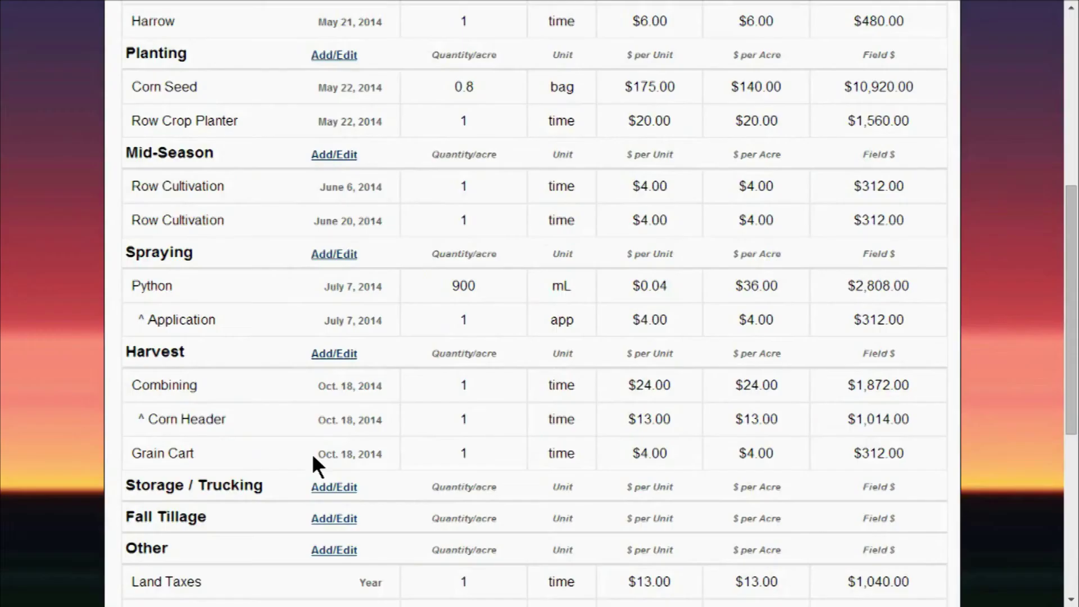
Step: In Storage / Trucking, include Drying dated Oct. 20, 2014, plus Grain Trucking at the Corn $26.00 rate and Grain Storage dated Nov. 1, 2014, and save
{"action": "left_click", "coordinate": [333, 487]}
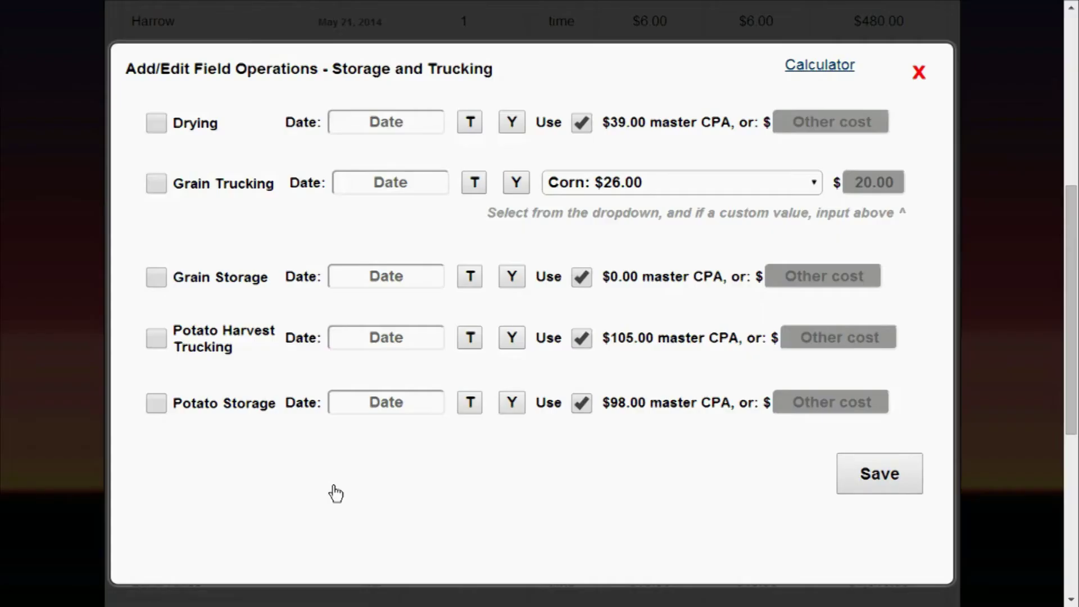
{"action": "left_click", "coordinate": [158, 123]}
{"action": "left_click", "coordinate": [157, 185]}
{"action": "left_click", "coordinate": [692, 186]}
{"action": "left_click", "coordinate": [556, 239]}
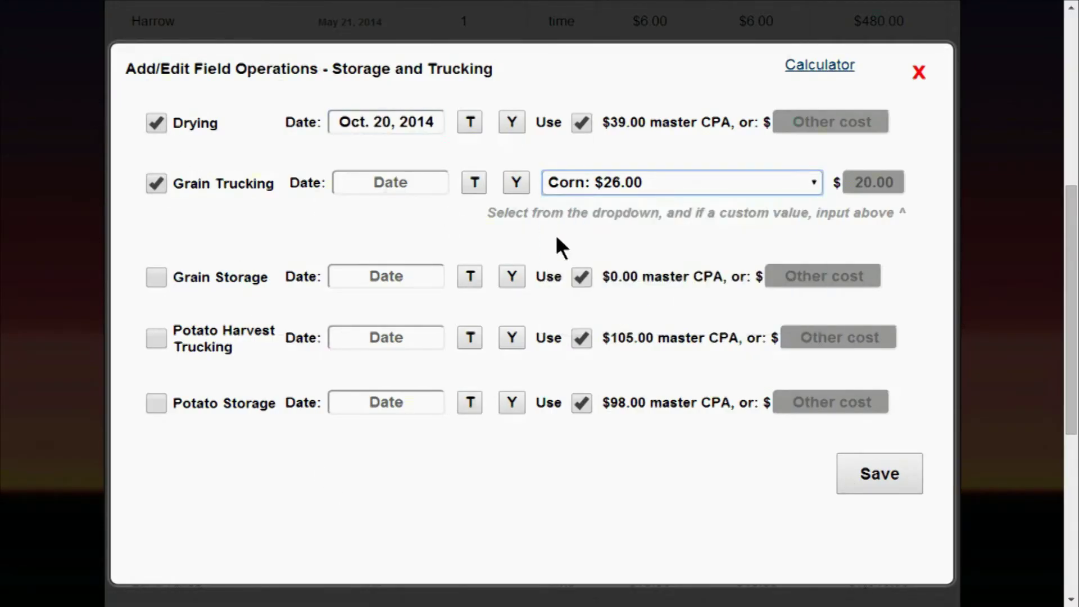
{"action": "left_click", "coordinate": [157, 278]}
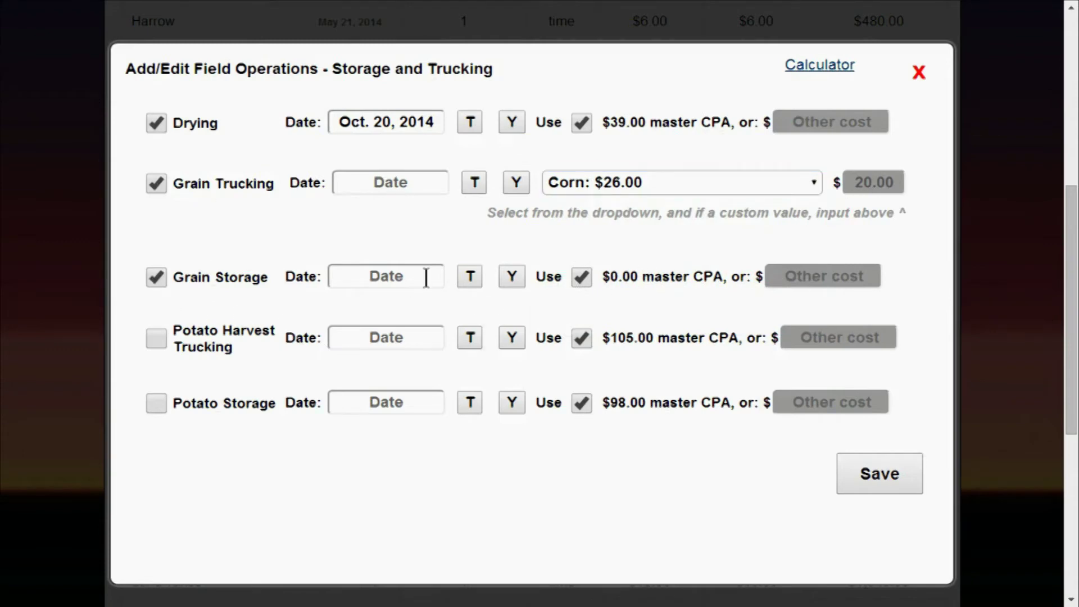
{"action": "left_click", "coordinate": [878, 484]}
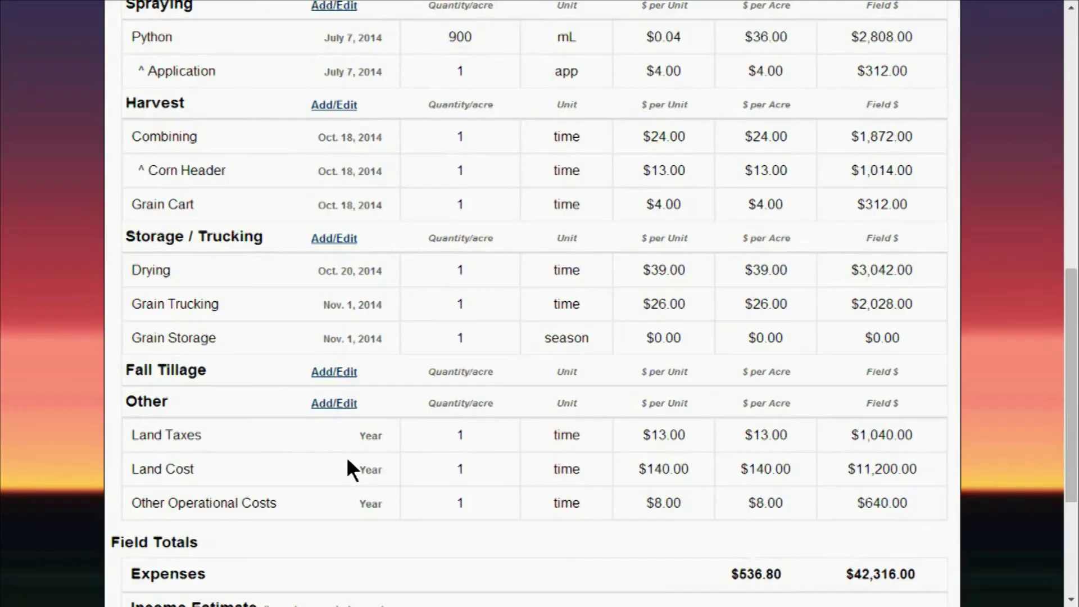
Step: In the Fall Tillage operations, set the Deep Tiller quantity to 1, date it Nov. 3, 2014, and save
{"action": "left_click", "coordinate": [339, 373]}
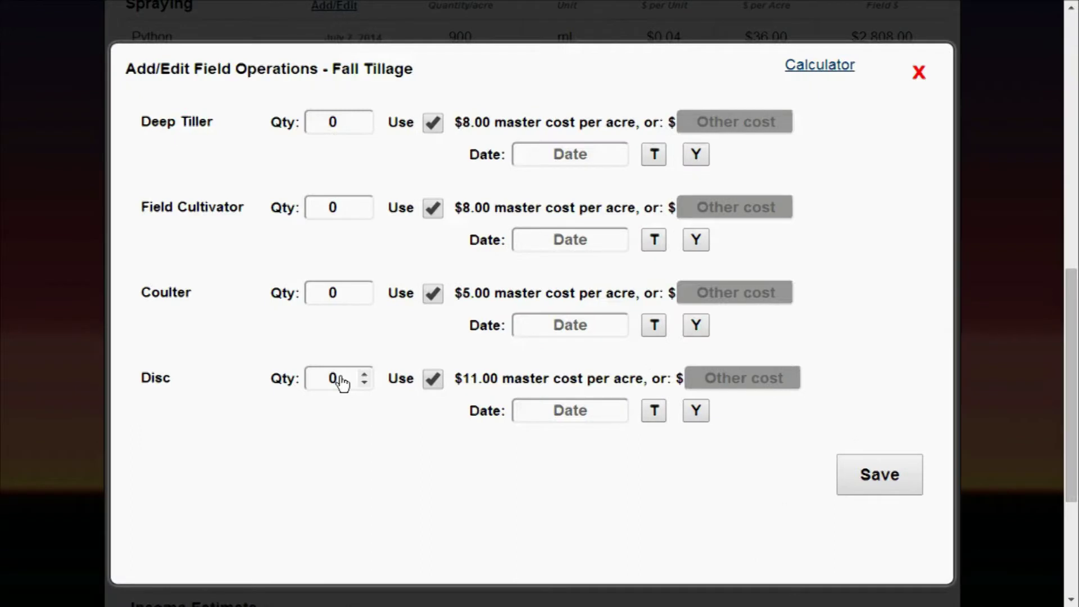
{"action": "left_click", "coordinate": [364, 118]}
{"action": "left_click", "coordinate": [551, 155]}
{"action": "type", "text": "Nov. "}
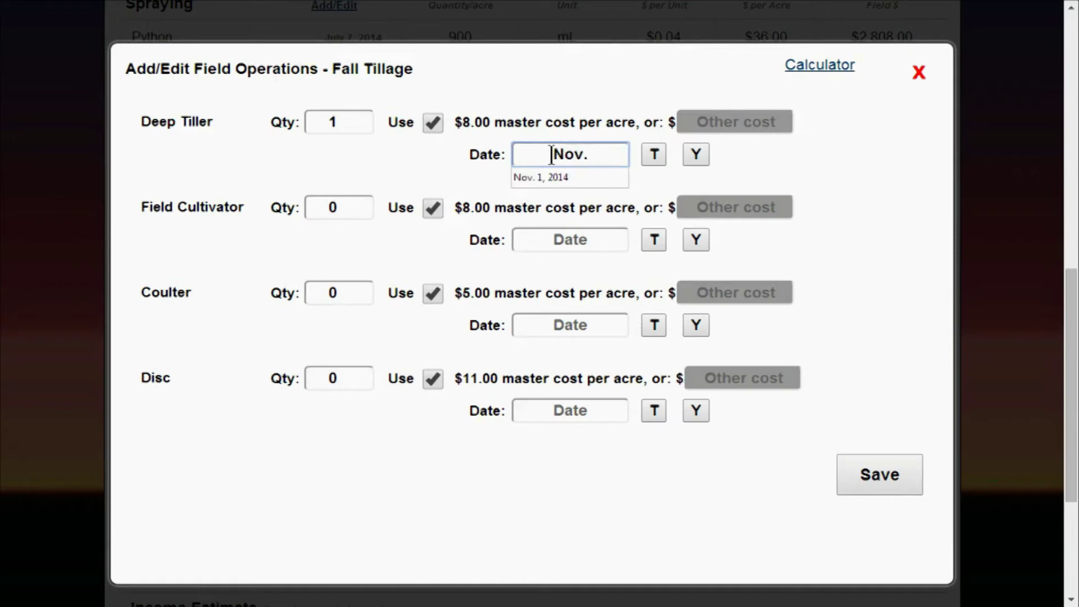
{"action": "type", "text": "3,"}
{"action": "type", "text": "2014"}
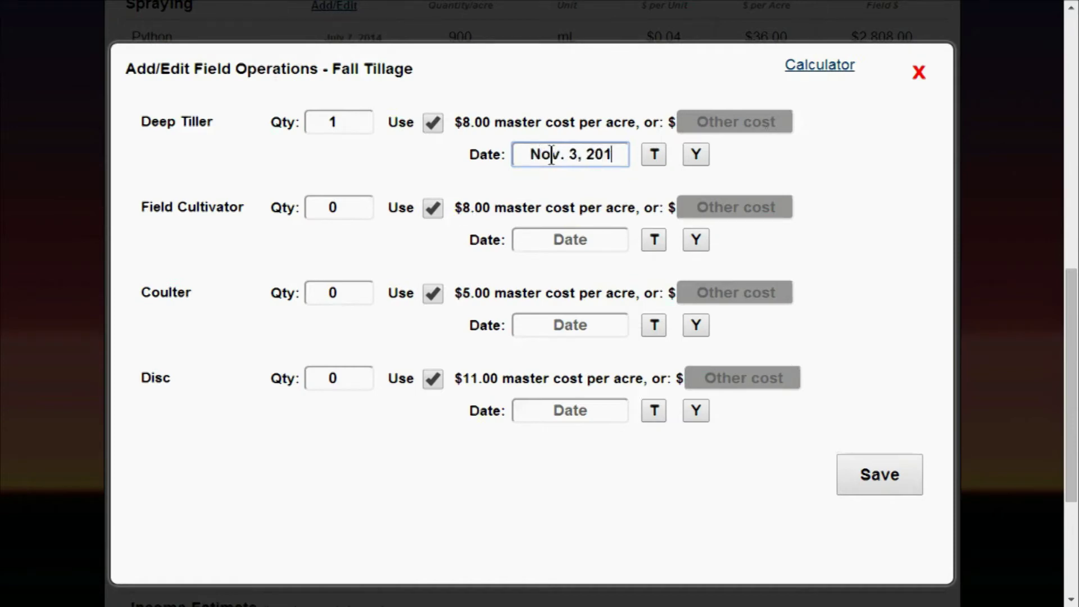
{"action": "left_click", "coordinate": [845, 476]}
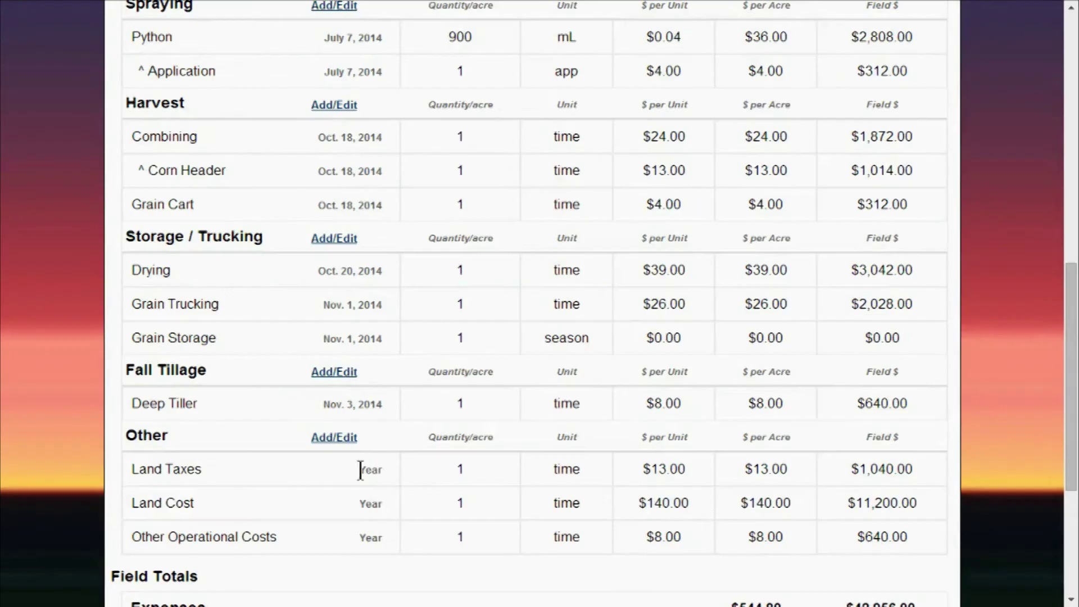
Step: In the Other field costs, include Crop Insurance at the Corn $27.00 rate and save
{"action": "left_click", "coordinate": [329, 438]}
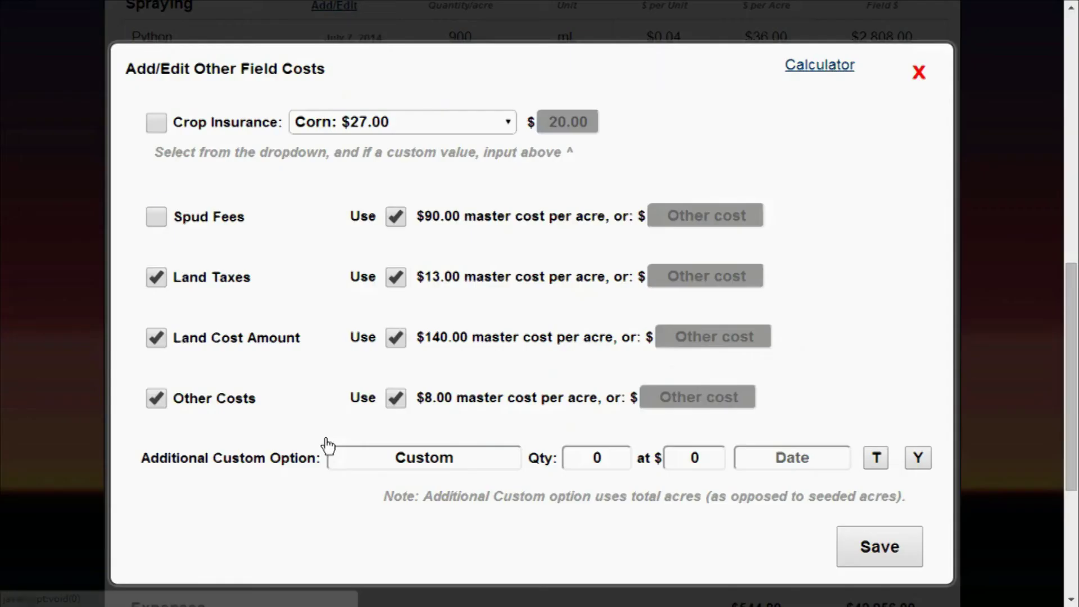
{"action": "left_click", "coordinate": [352, 124]}
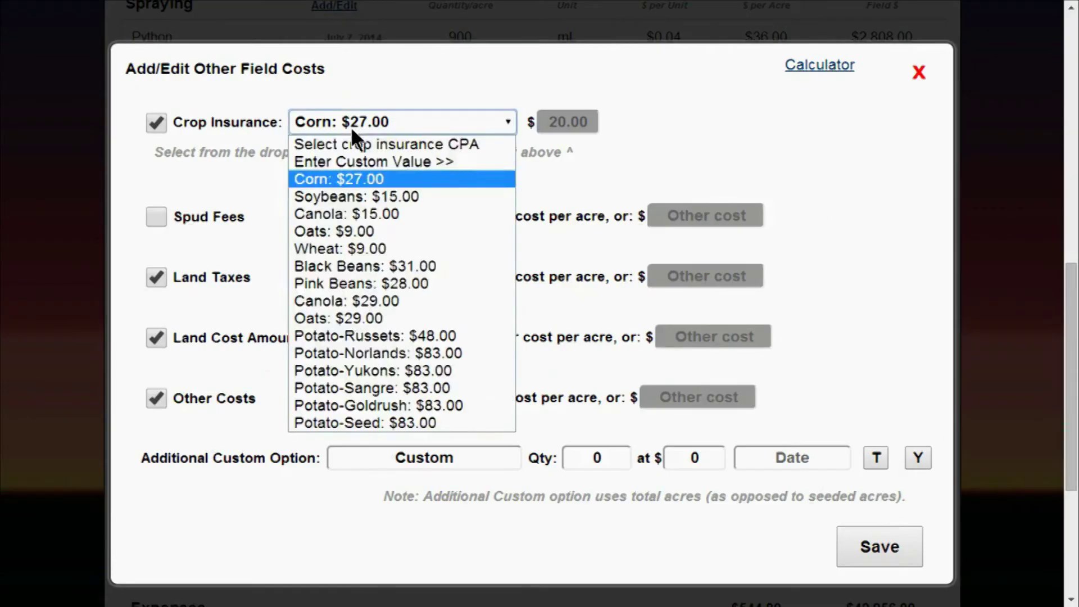
{"action": "left_click", "coordinate": [272, 221]}
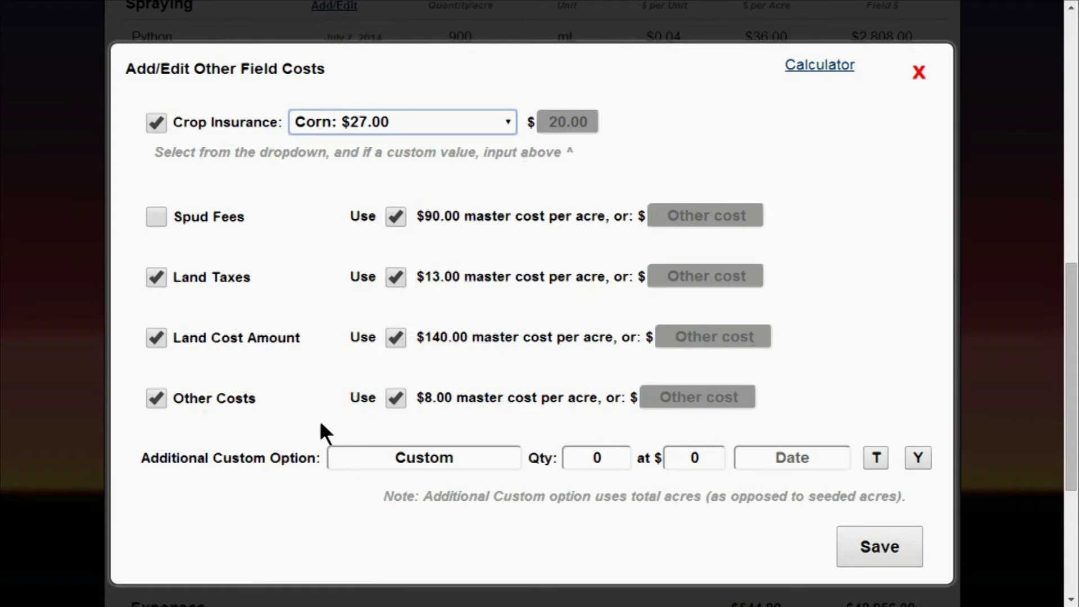
{"action": "scroll", "coordinate": [311, 383], "scroll_direction": "down", "scroll_amount": 5}
{"action": "left_click", "coordinate": [859, 545]}
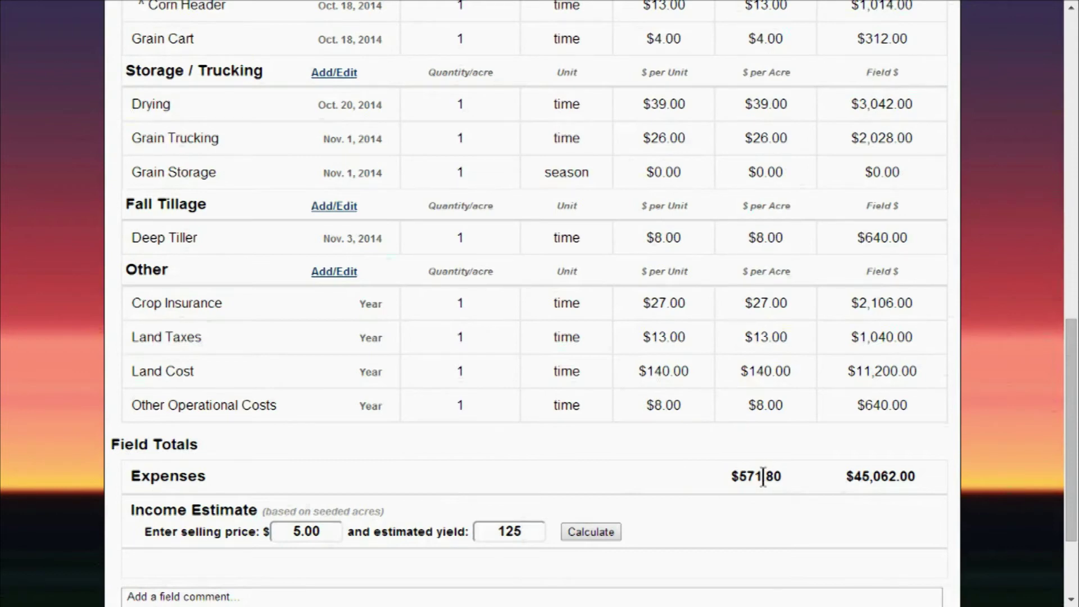
Step: Calculate the field's income estimate with a selling price of $5.00 and an estimated yield of 125
{"action": "left_click", "coordinate": [293, 532]}
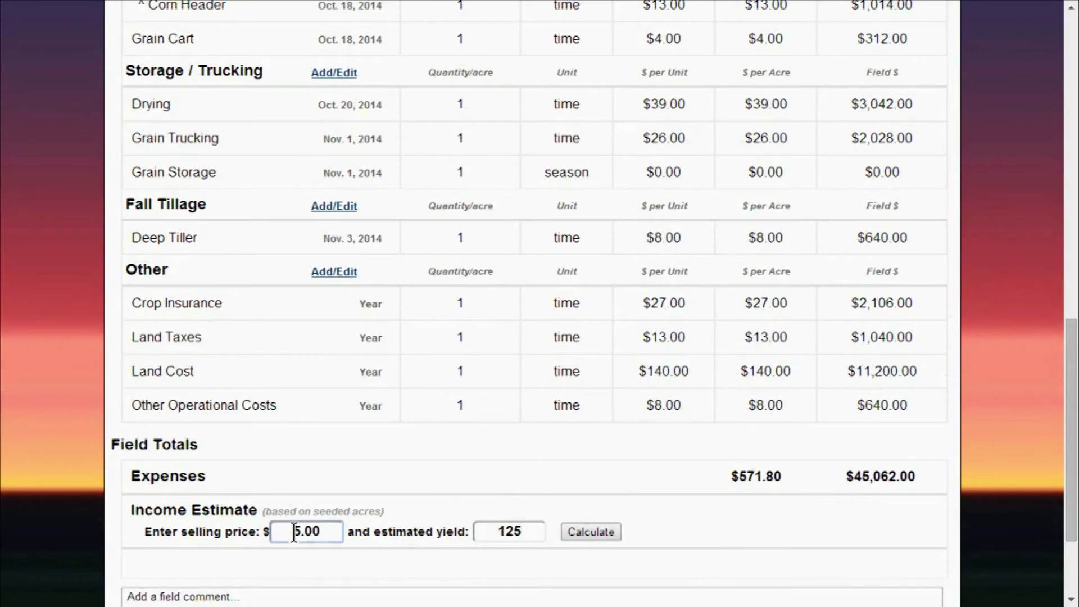
{"action": "left_click", "coordinate": [527, 528]}
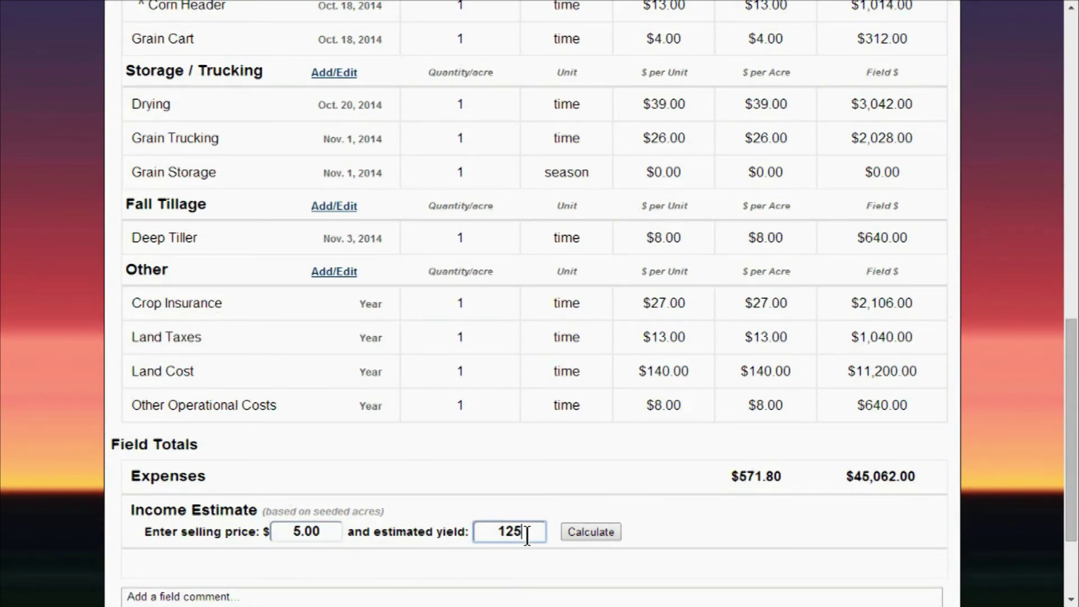
{"action": "left_click", "coordinate": [590, 532]}
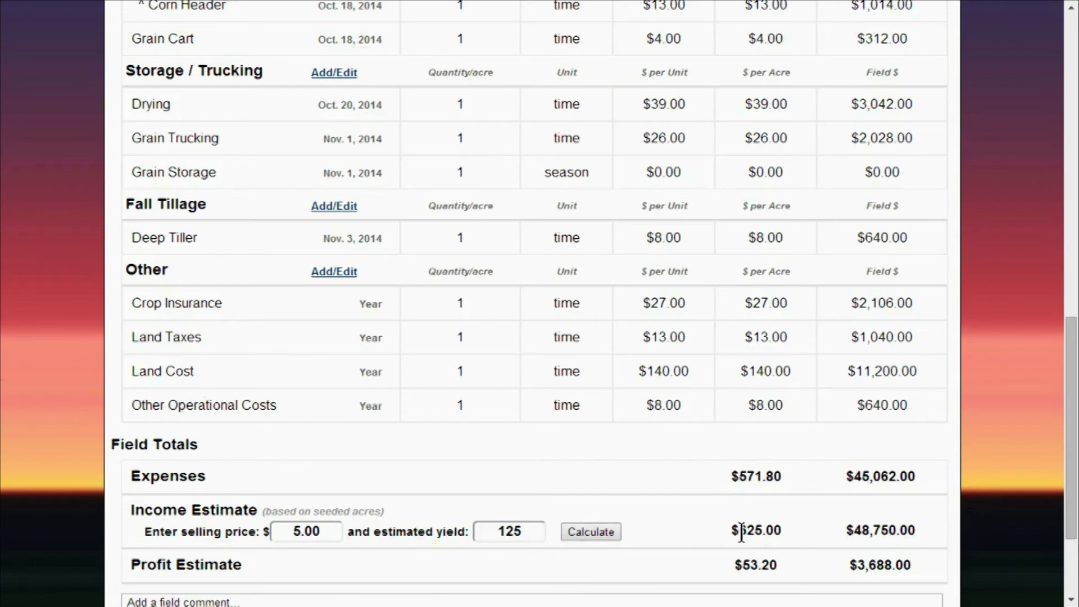
Step: Add two field comments: "South side of field wet until early June" and "Spot sprayed ragweed"
{"action": "scroll", "coordinate": [738, 534], "scroll_direction": "down", "scroll_amount": 2}
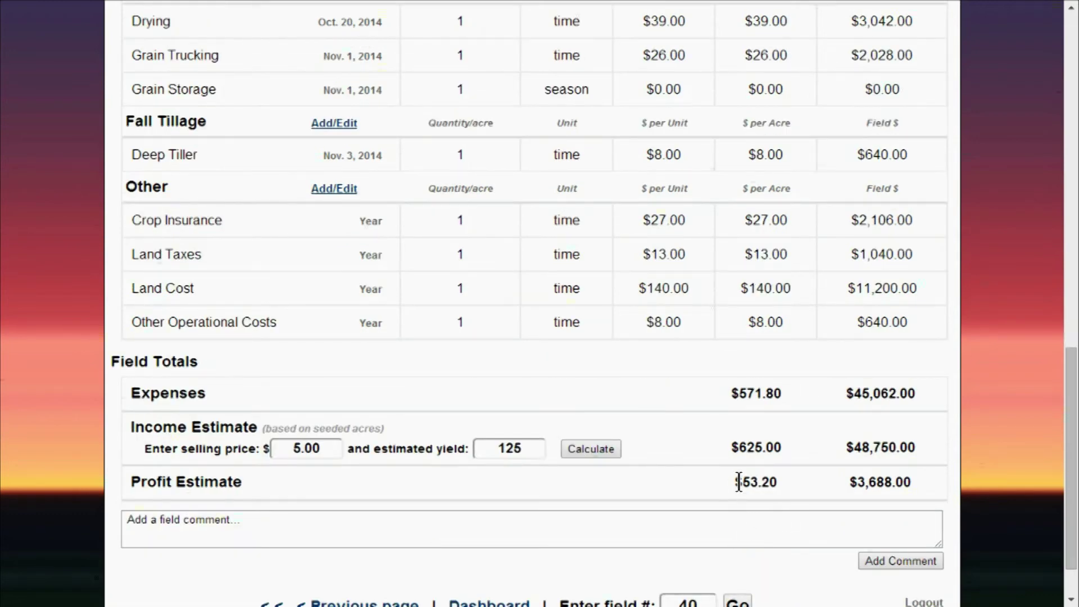
{"action": "left_click", "coordinate": [767, 524]}
{"action": "type", "text": "South side of fi"}
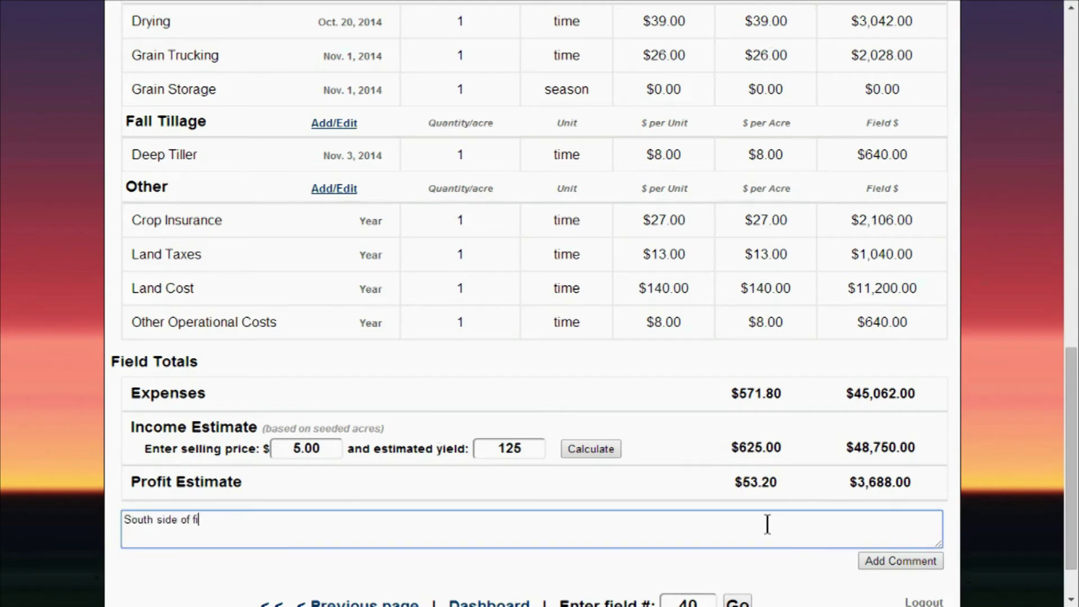
{"action": "type", "text": "eld wet until early June"}
{"action": "key", "text": "Return"}
{"action": "type", "text": "Spot sprayed ragweed"}
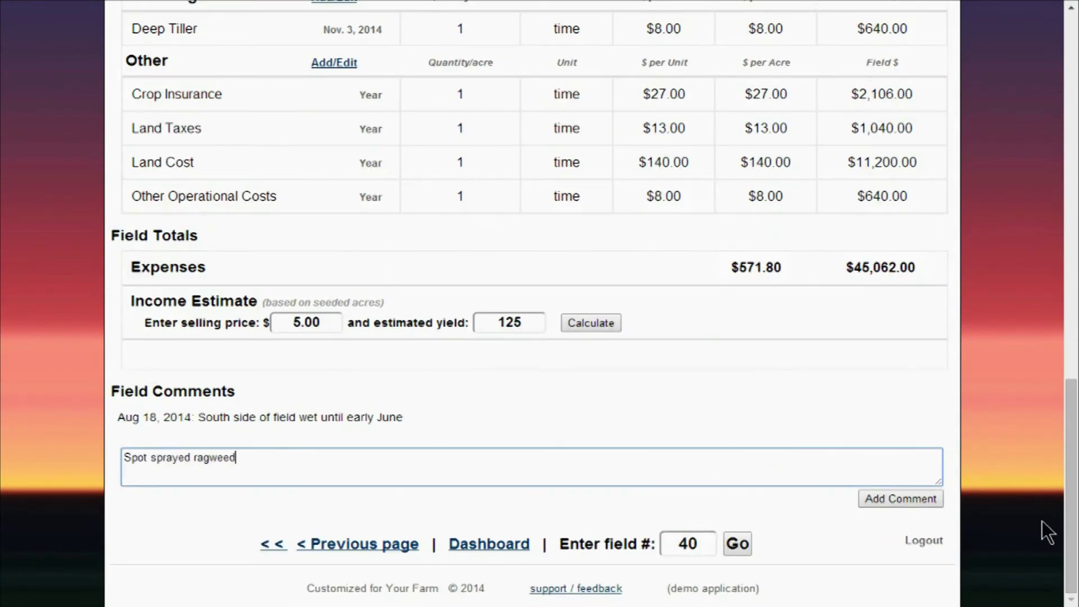
{"action": "key", "text": "Return"}
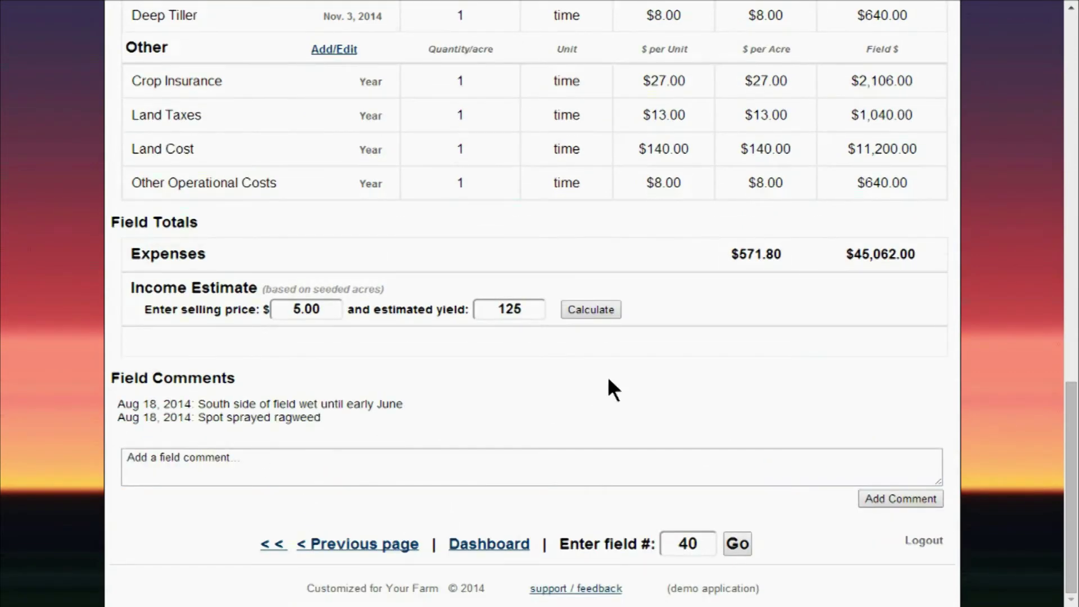
Step: Preview the printout of the field 40 report, cancel printing, and go to the Dashboard
{"action": "right_click", "coordinate": [557, 386]}
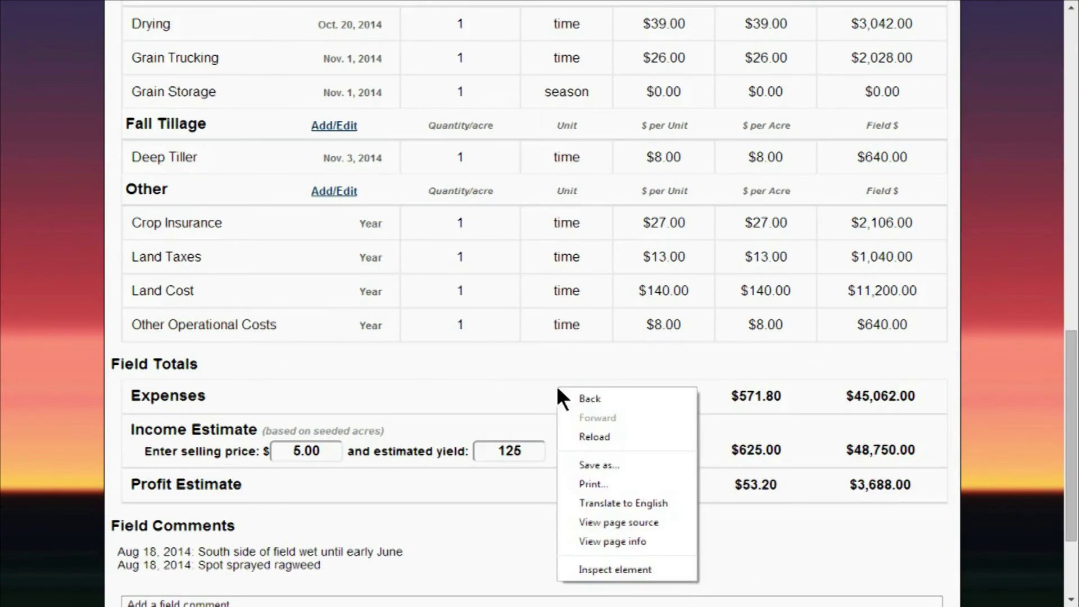
{"action": "left_click", "coordinate": [617, 481]}
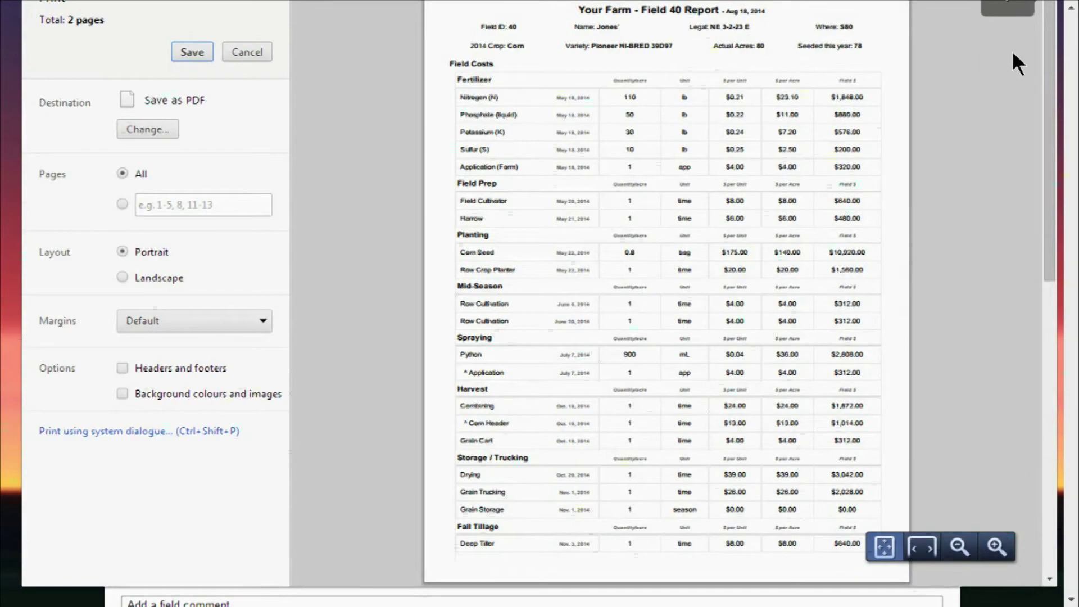
{"action": "mouse_move", "coordinate": [1051, 42]}
{"action": "left_mouse_down"}
{"action": "mouse_move", "coordinate": [1040, 208]}
{"action": "mouse_move", "coordinate": [1040, 50]}
{"action": "left_mouse_up"}
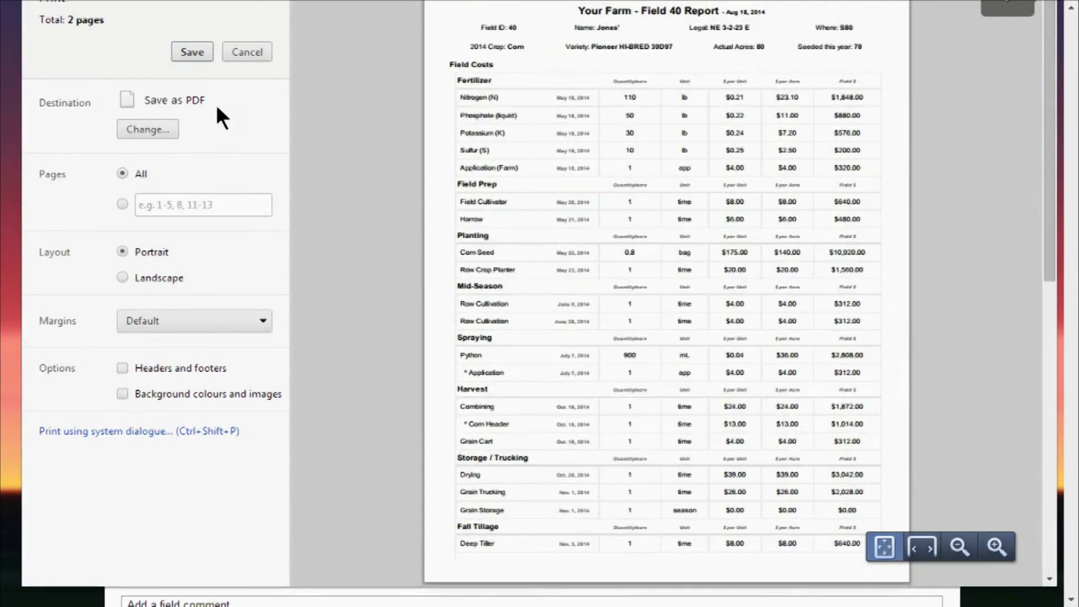
{"action": "left_click", "coordinate": [242, 54]}
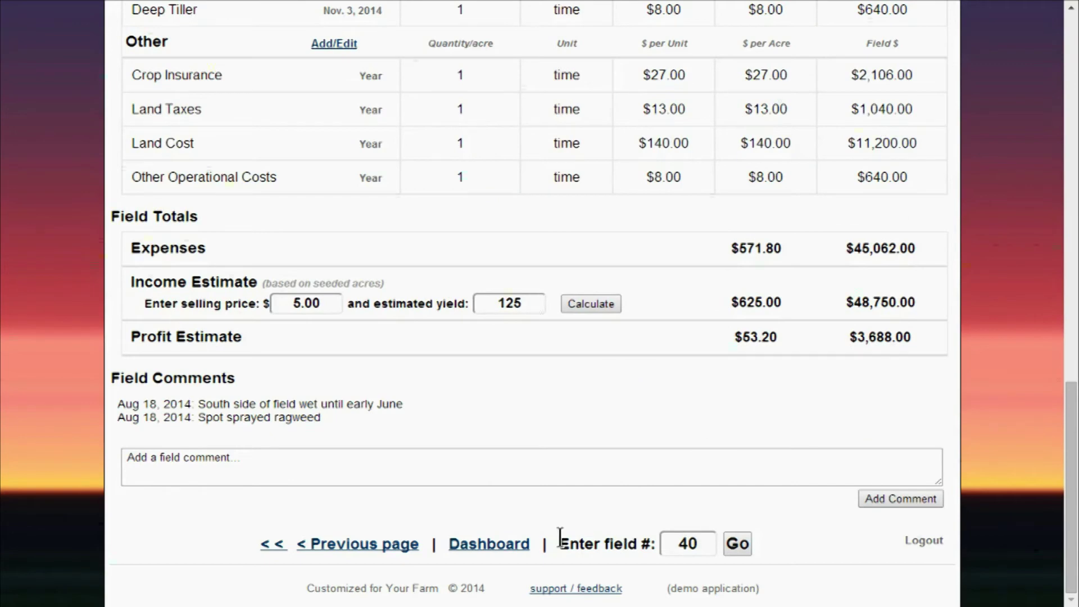
{"action": "left_click", "coordinate": [498, 550]}
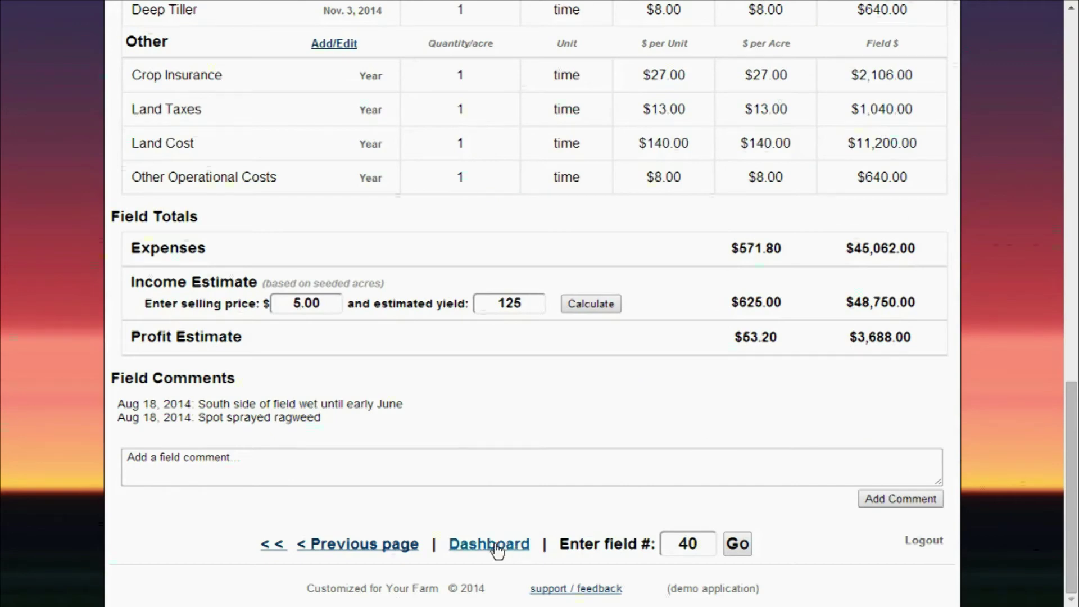
Step: Open the admin section from the Dashboard and review the master costs and values and the Add Field page's list of dashboard field links
{"action": "left_click", "coordinate": [486, 548]}
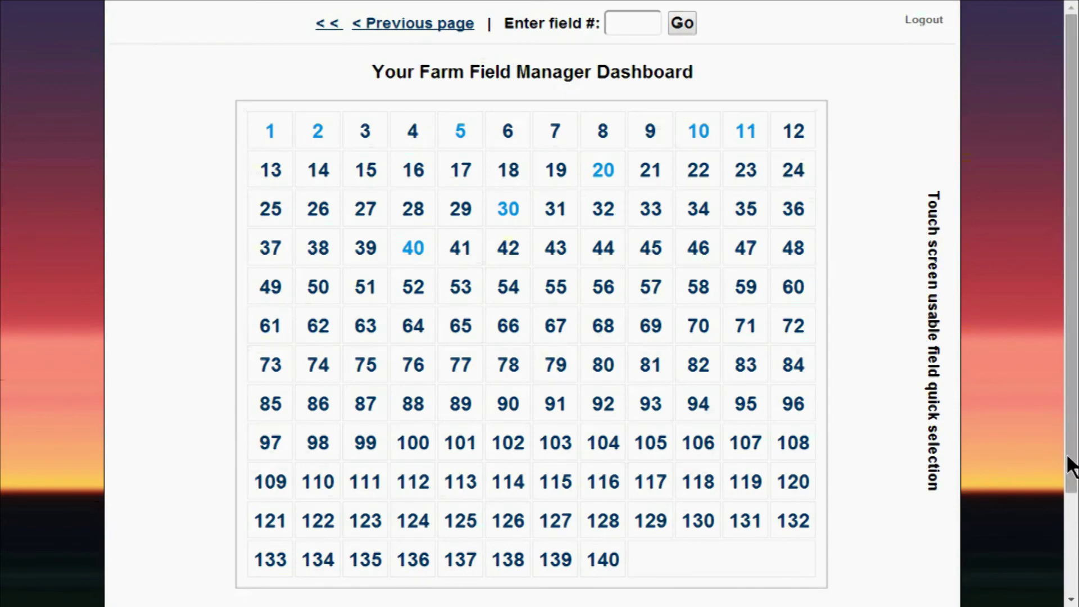
{"action": "scroll", "coordinate": [1071, 562], "scroll_direction": "down", "scroll_amount": 3}
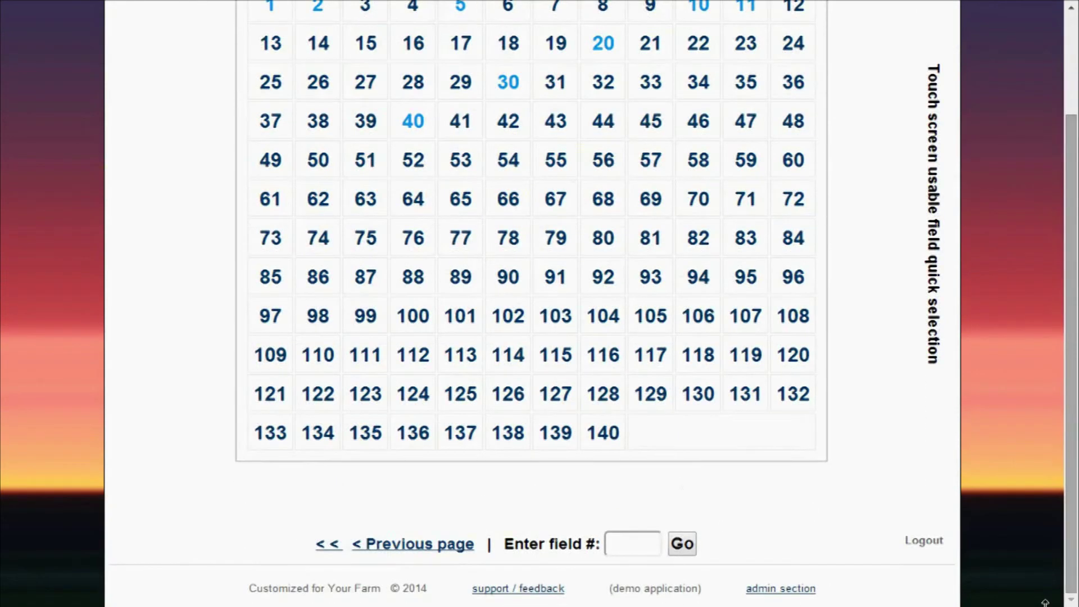
{"action": "left_click", "coordinate": [770, 588]}
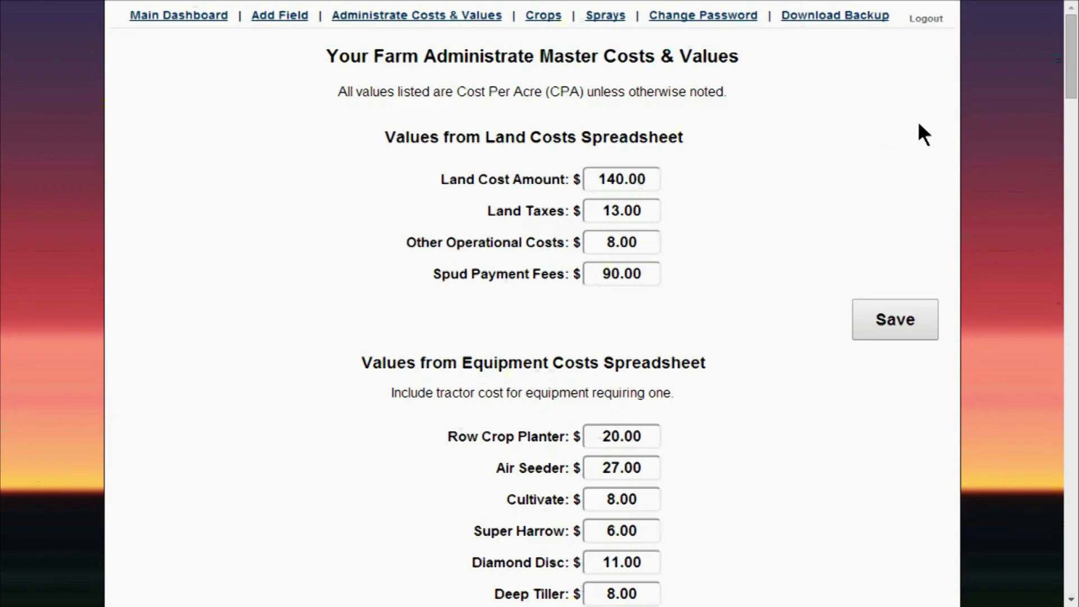
{"action": "left_click_drag", "start_coordinate": [1071, 92], "coordinate": [922, 73]}
{"action": "left_click", "coordinate": [270, 22]}
{"action": "left_click_drag", "start_coordinate": [370, 366], "coordinate": [342, 359]}
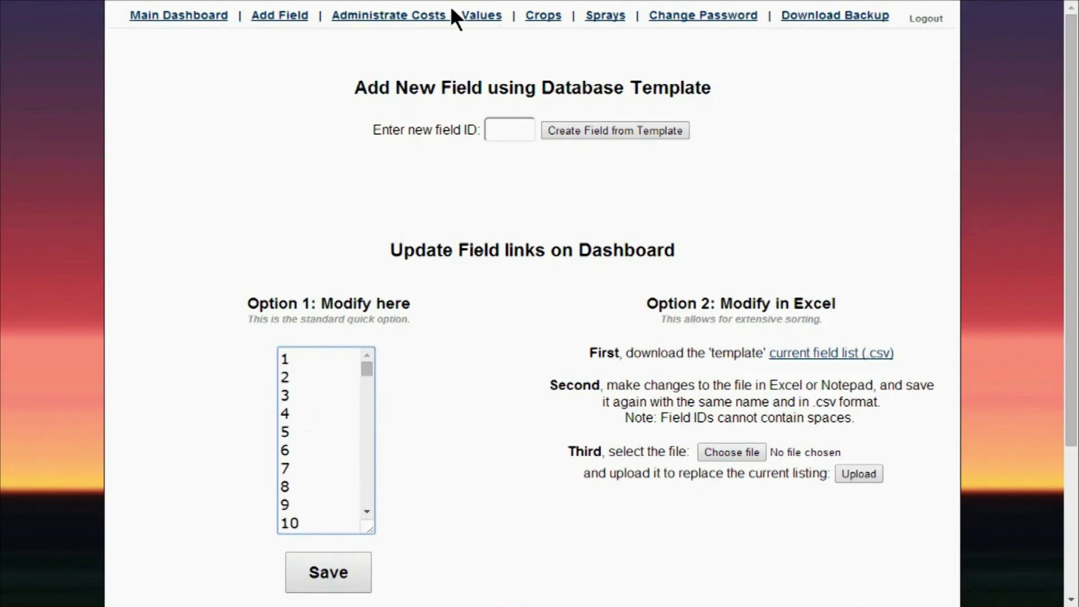
Step: Examine the Corn varieties among the crop settings and look through the editable list of spray and chemical types
{"action": "left_click", "coordinate": [543, 15]}
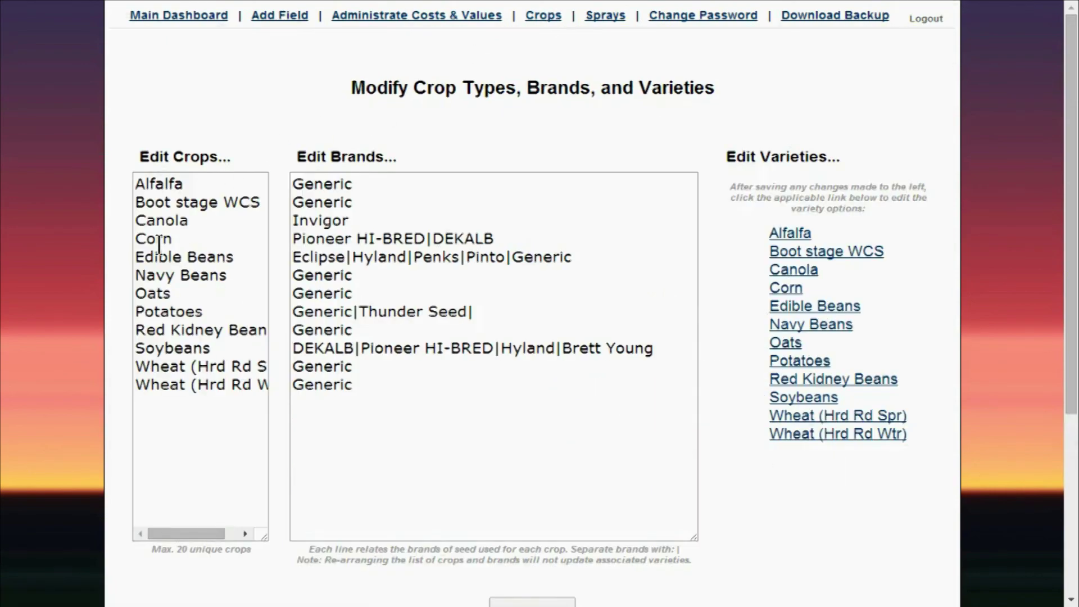
{"action": "left_click", "coordinate": [775, 288]}
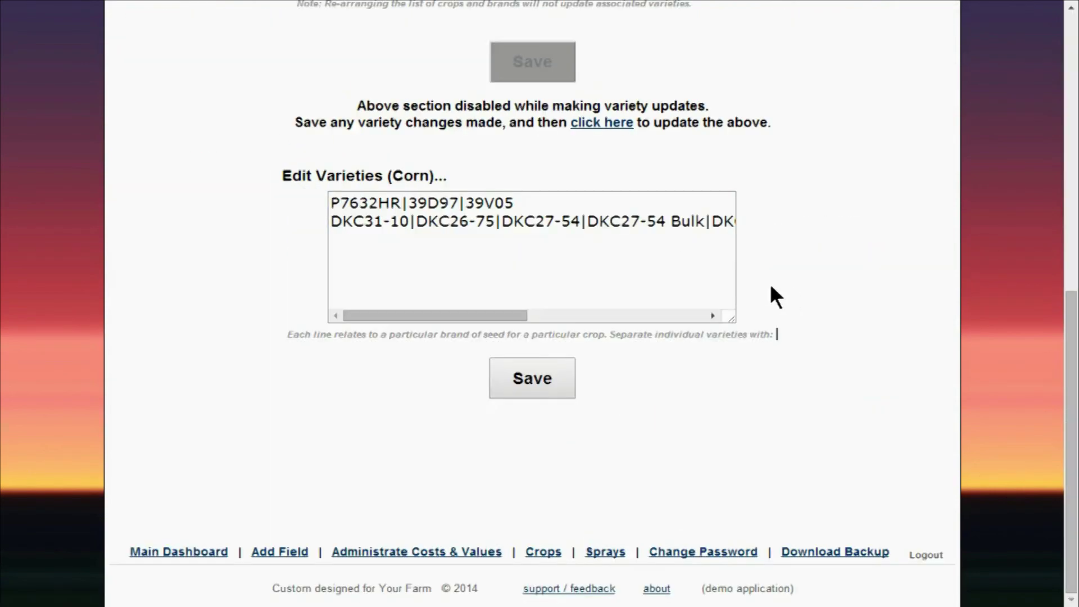
{"action": "scroll", "coordinate": [761, 275], "scroll_direction": "up", "scroll_amount": 10}
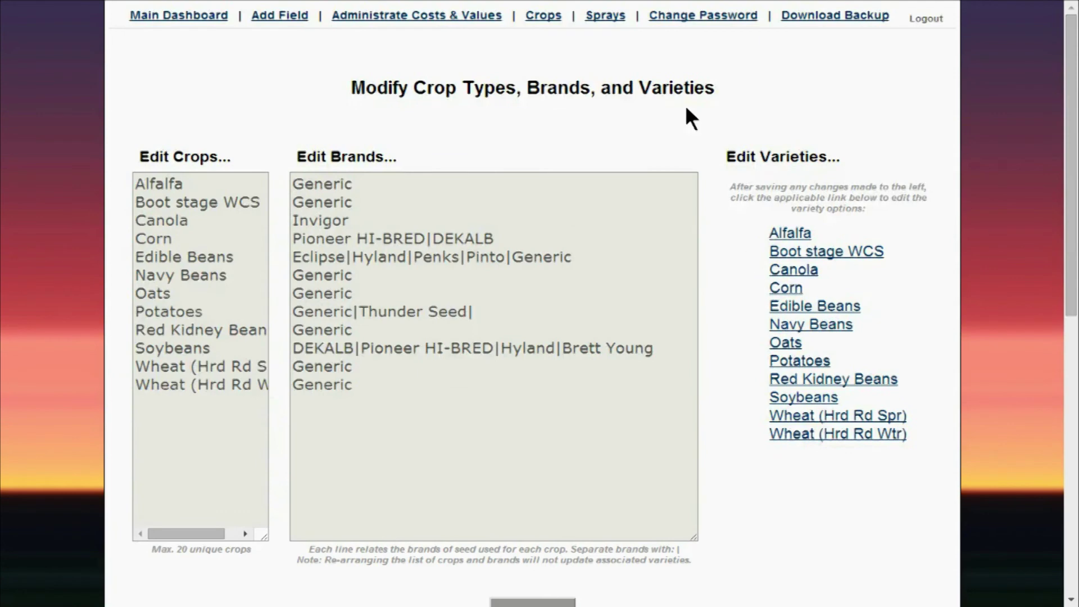
{"action": "left_click", "coordinate": [605, 17]}
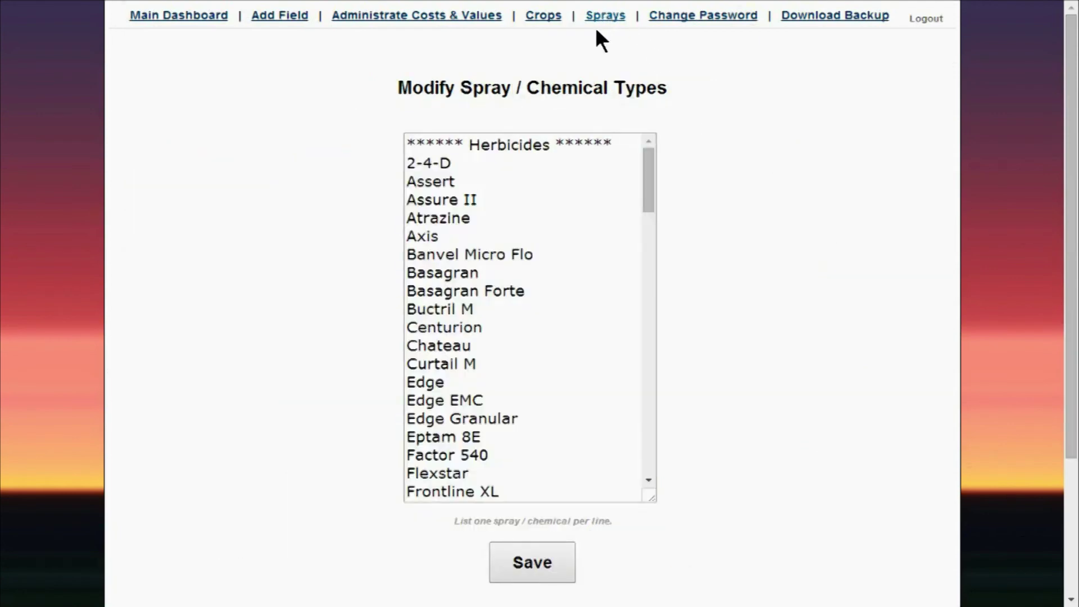
{"action": "left_click_drag", "start_coordinate": [646, 179], "coordinate": [622, 142]}
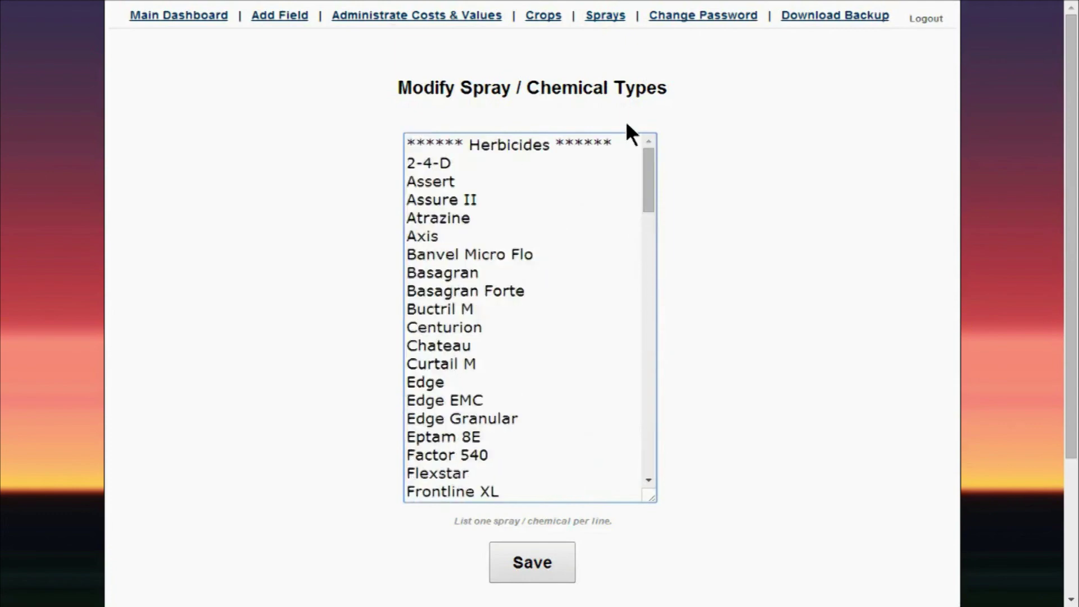